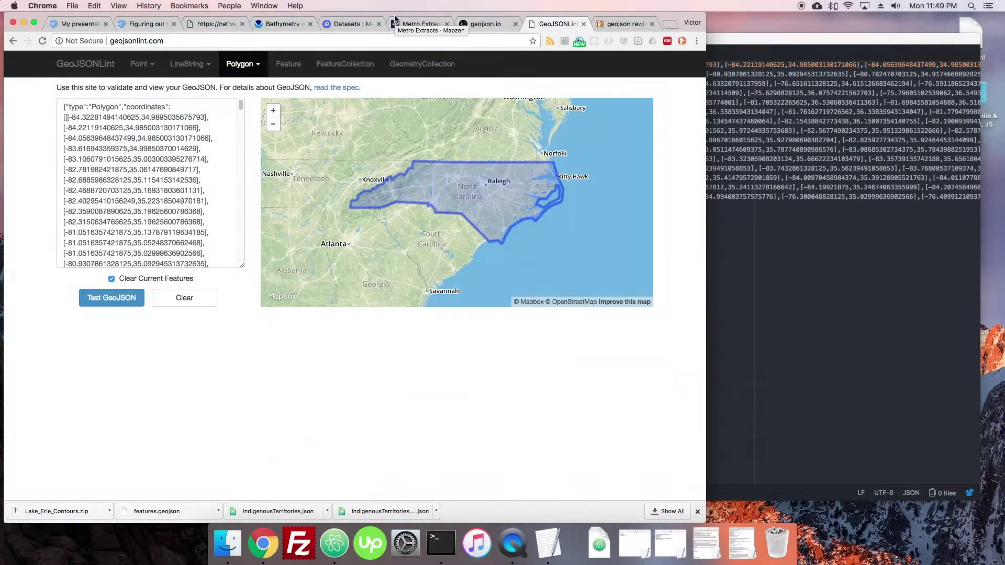
- Browse Mapbox Studio's Tilesets page down to the uploaded Lake_Erie_Contours-20kfdv tileset
click(349, 24)
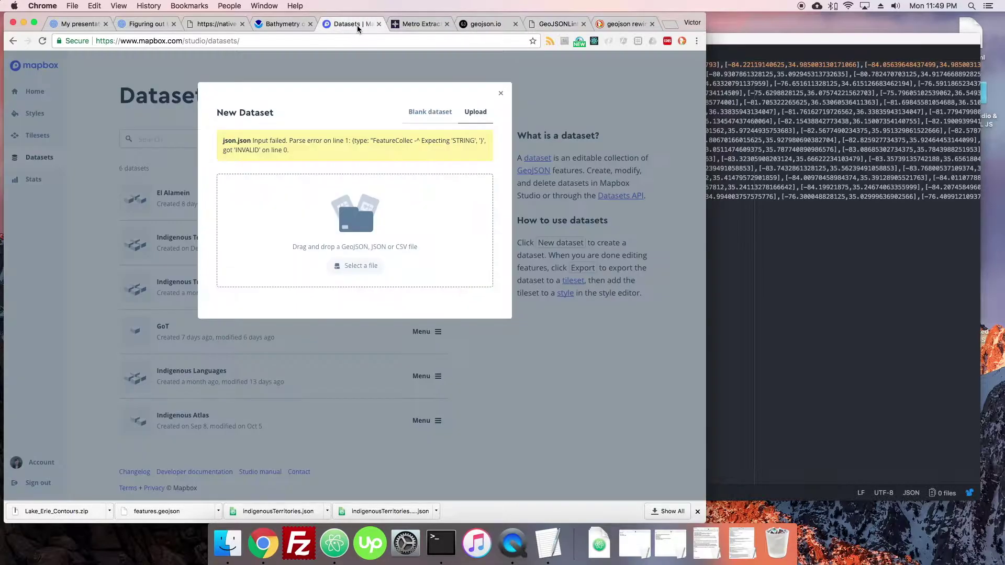
click(293, 24)
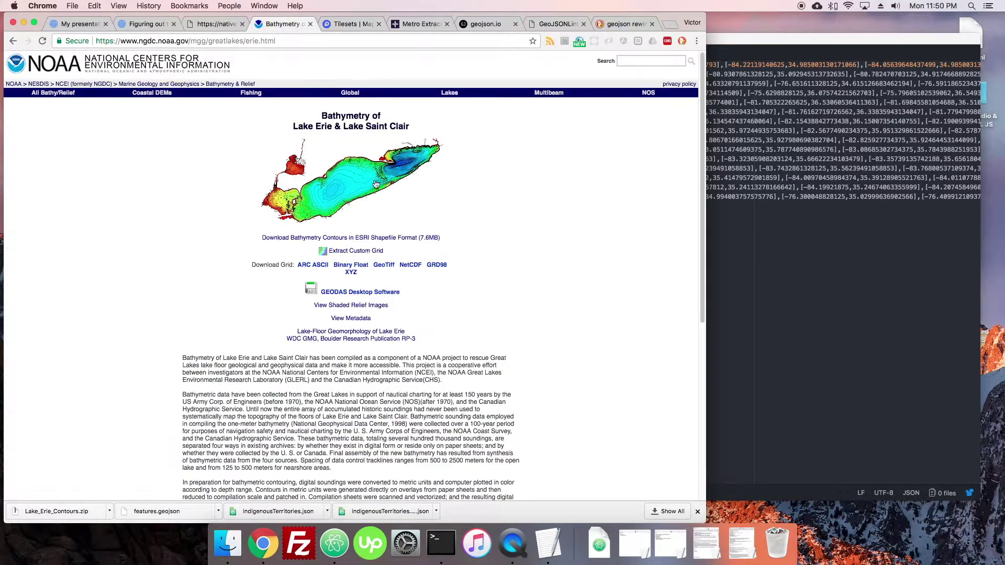
click(346, 24)
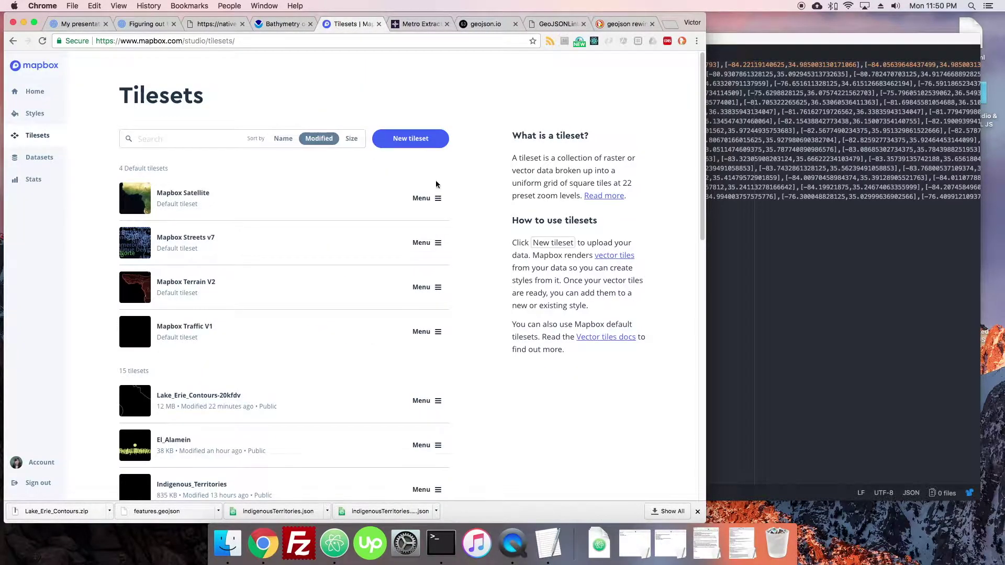
scroll(420, 284, down, 3)
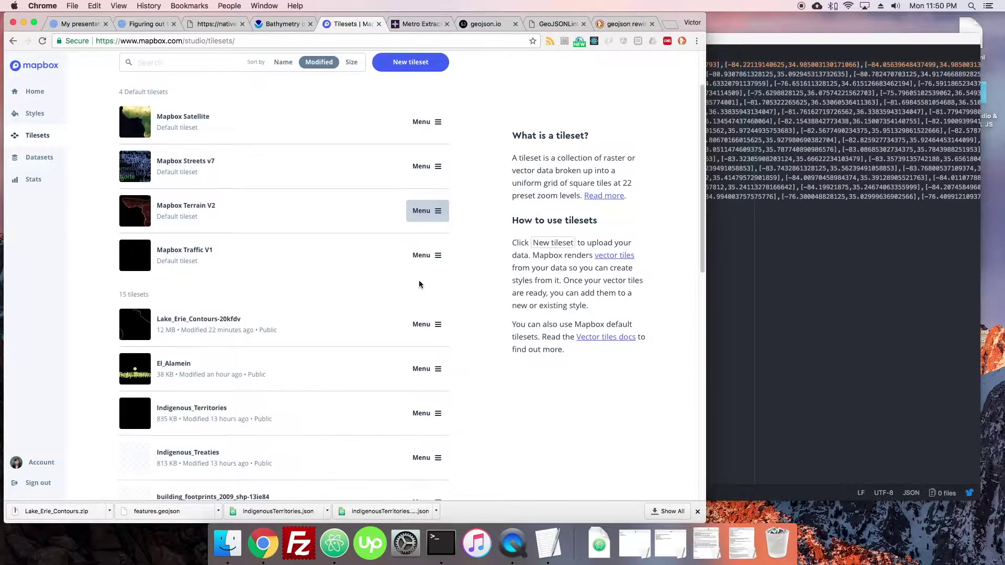
scroll(419, 284, down, 9)
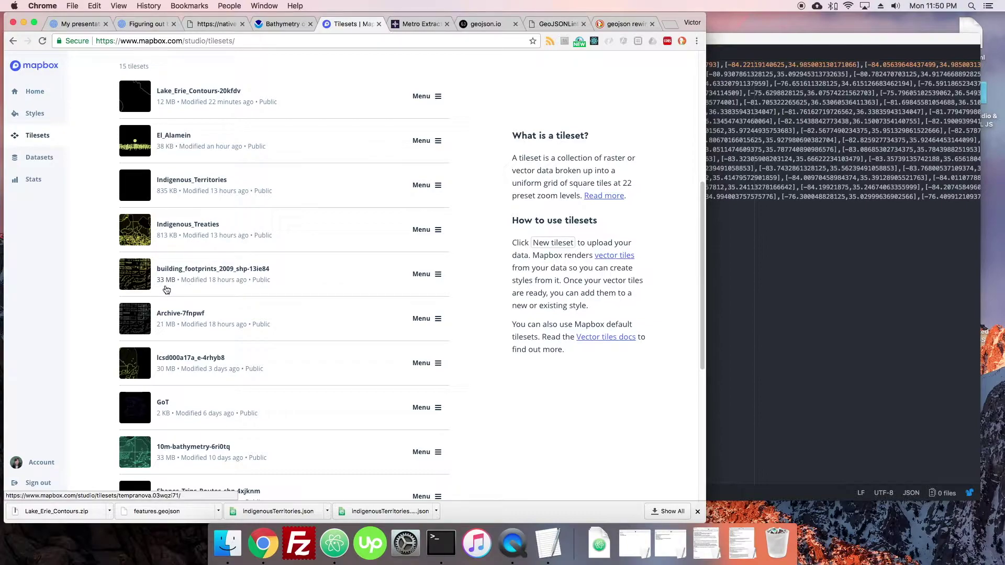
scroll(167, 289, down, 4)
scroll(176, 304, down, 5)
scroll(176, 304, up, 15)
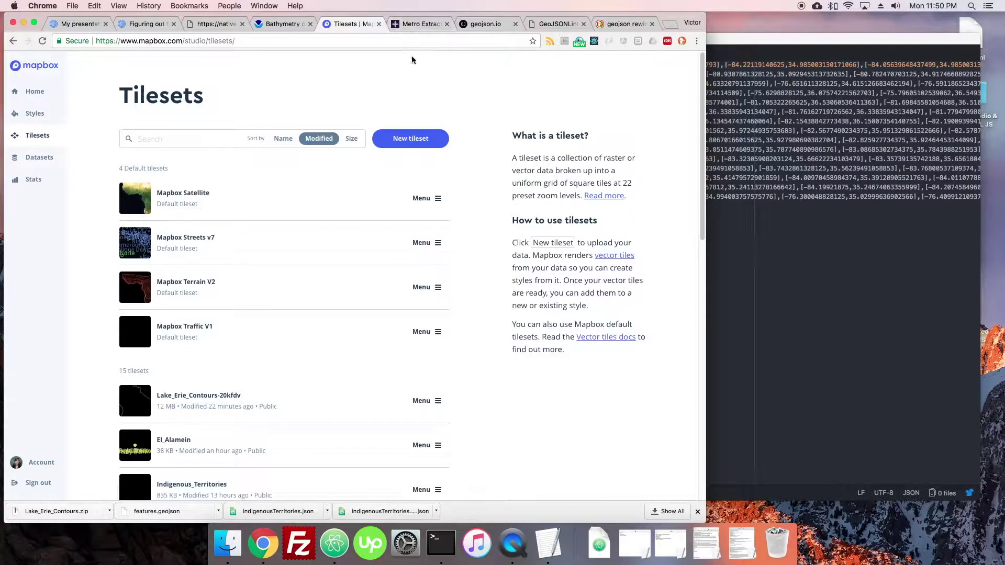
- Load mapshaper.org in the browser
key(super+9)
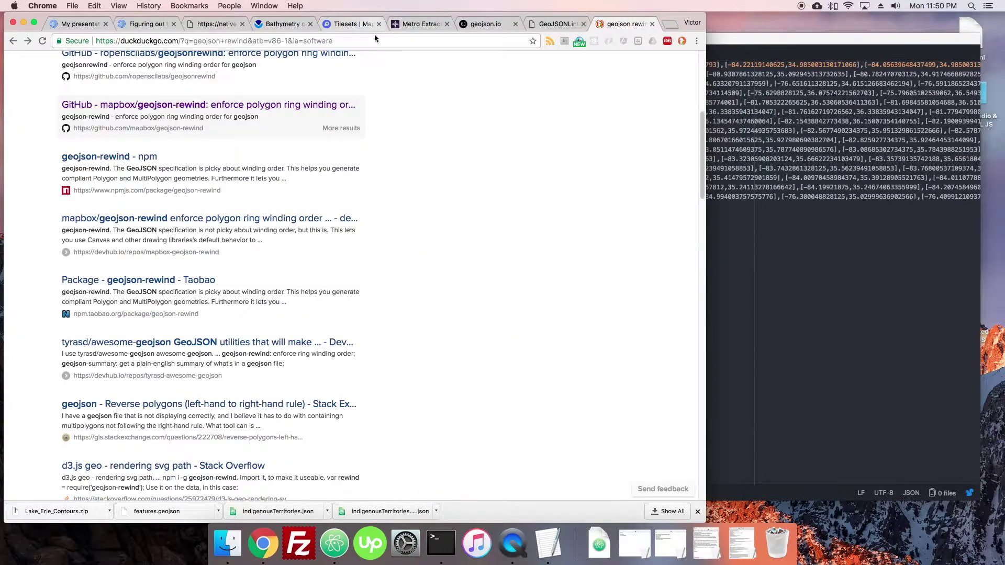
text(mapshaper.org)
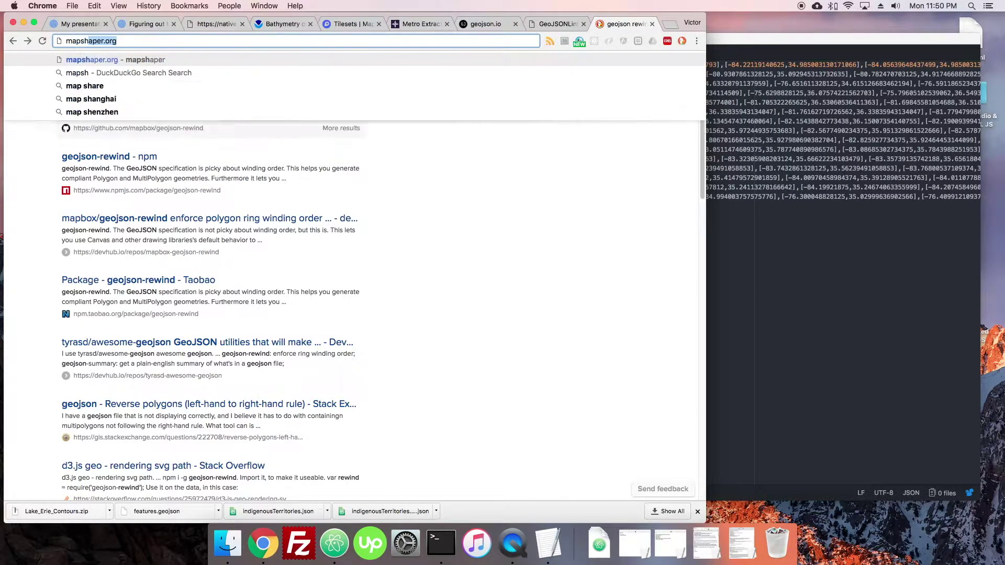
key(Return)
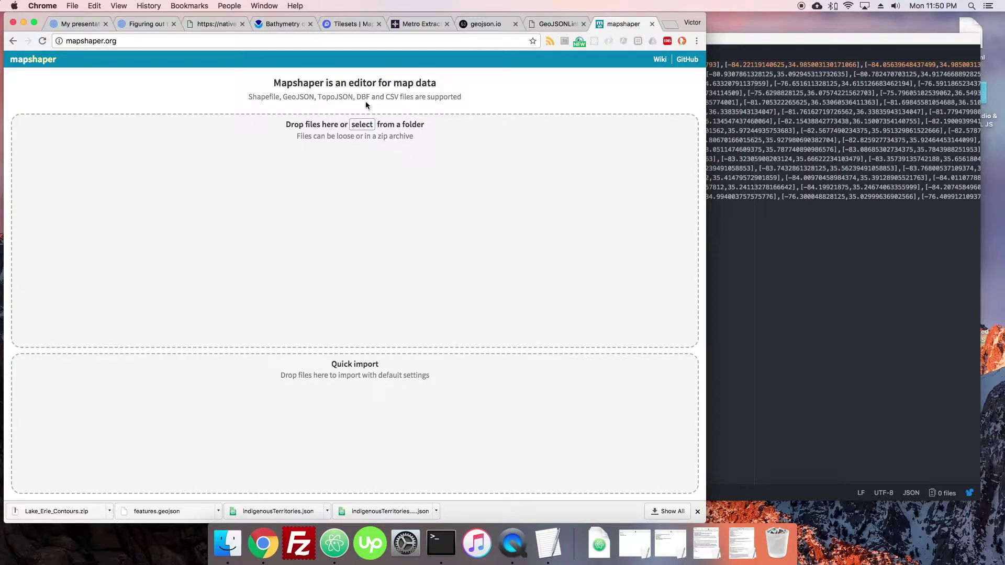
- Import Lake_Erie_Contours.zip from Downloads into Mapshaper
click(599, 531)
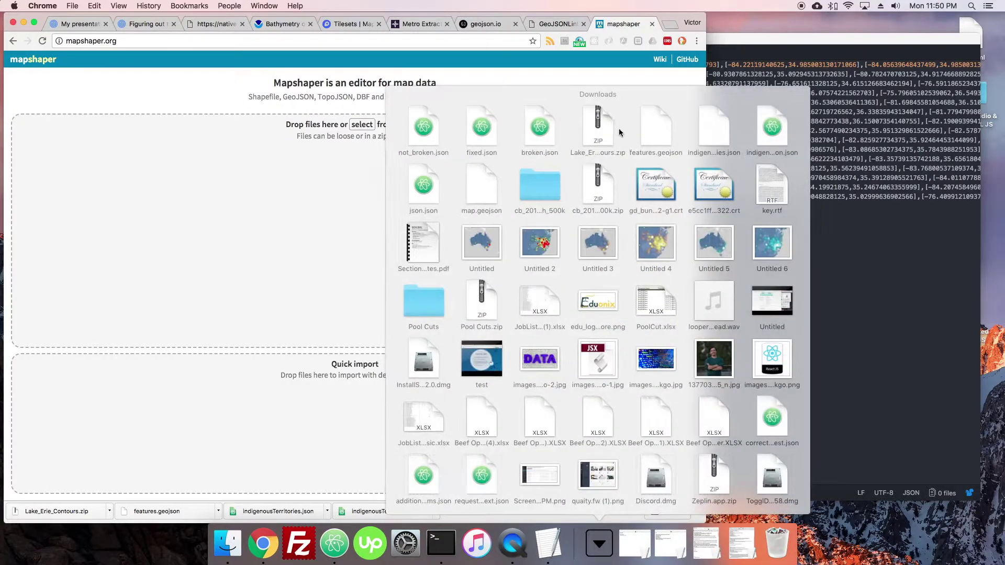
drag(606, 132, 372, 193)
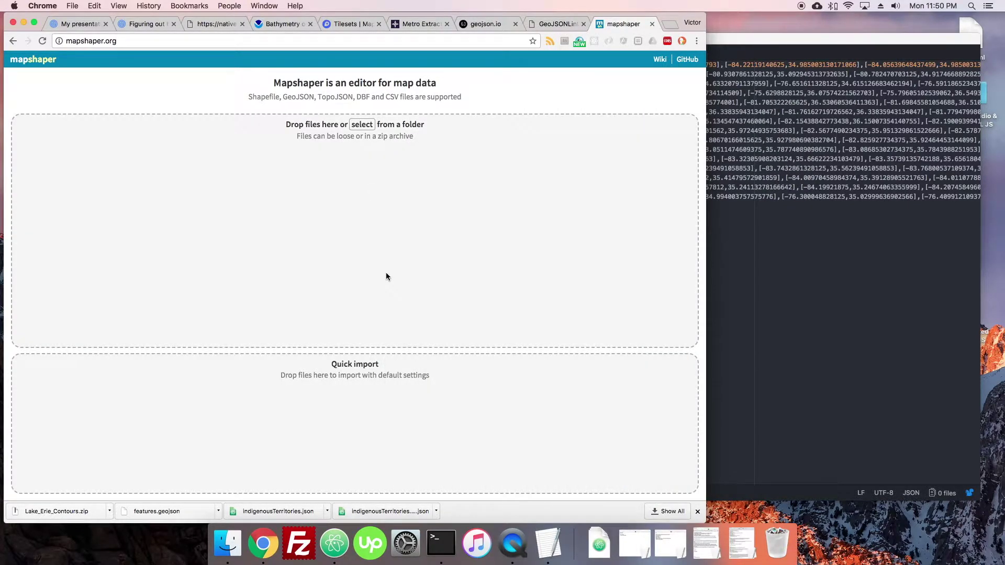
click(350, 184)
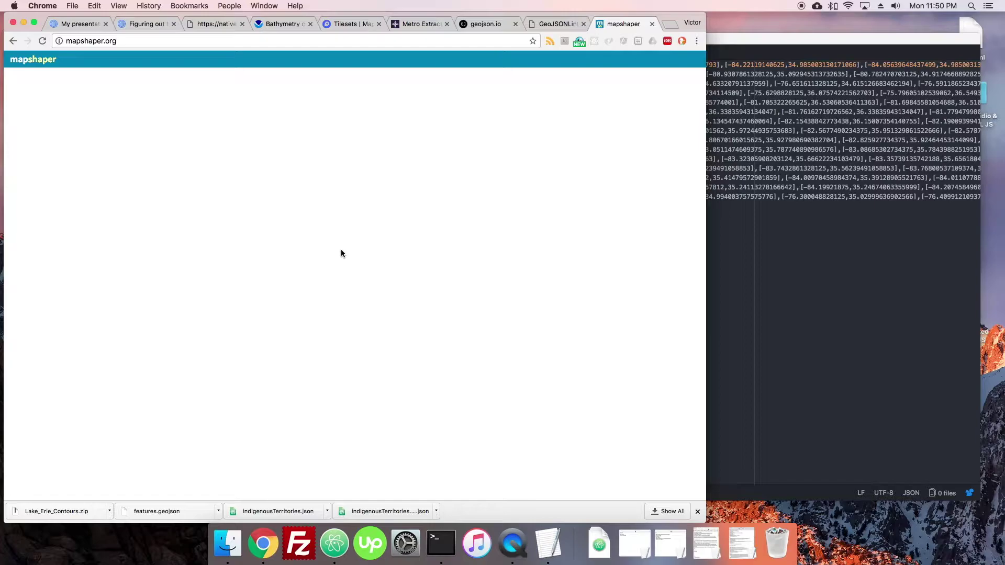
- Zoom in and out across the Lake Erie contours to inspect the 404 flagged intersections
scroll(364, 288, down, 5)
scroll(363, 288, up, 10)
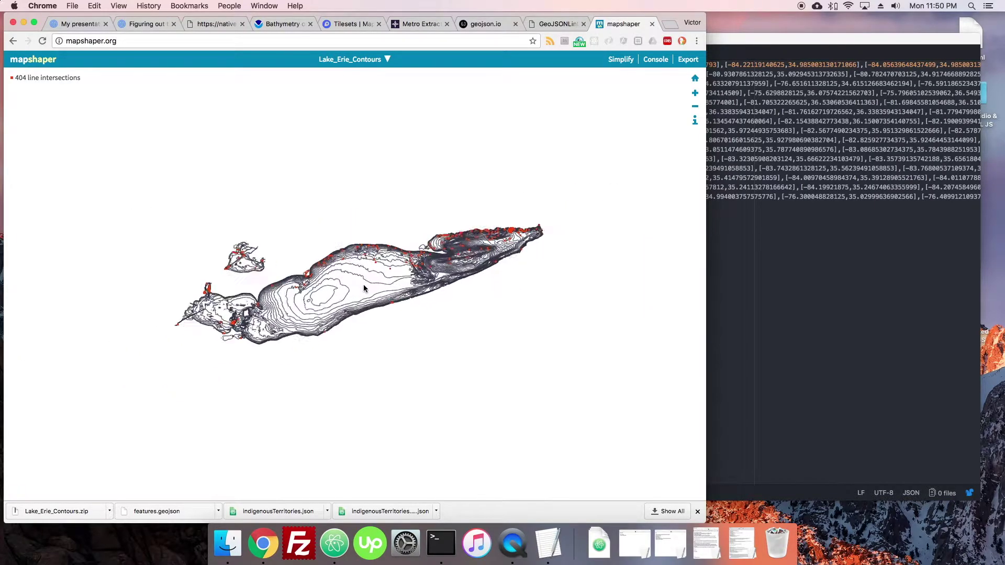
scroll(364, 287, down, 5)
scroll(364, 287, up, 4)
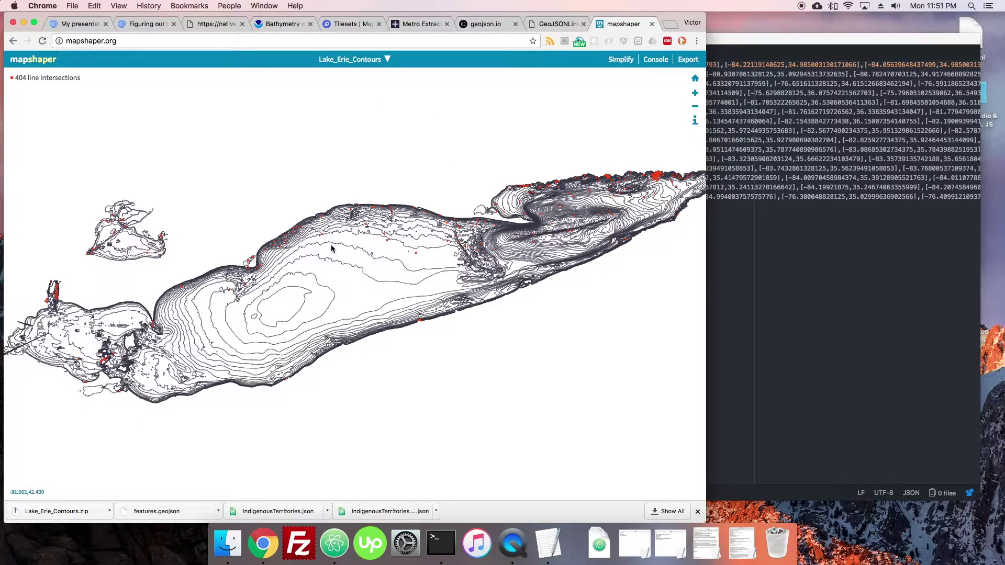
scroll(294, 233, up, 5)
scroll(288, 218, up, 8)
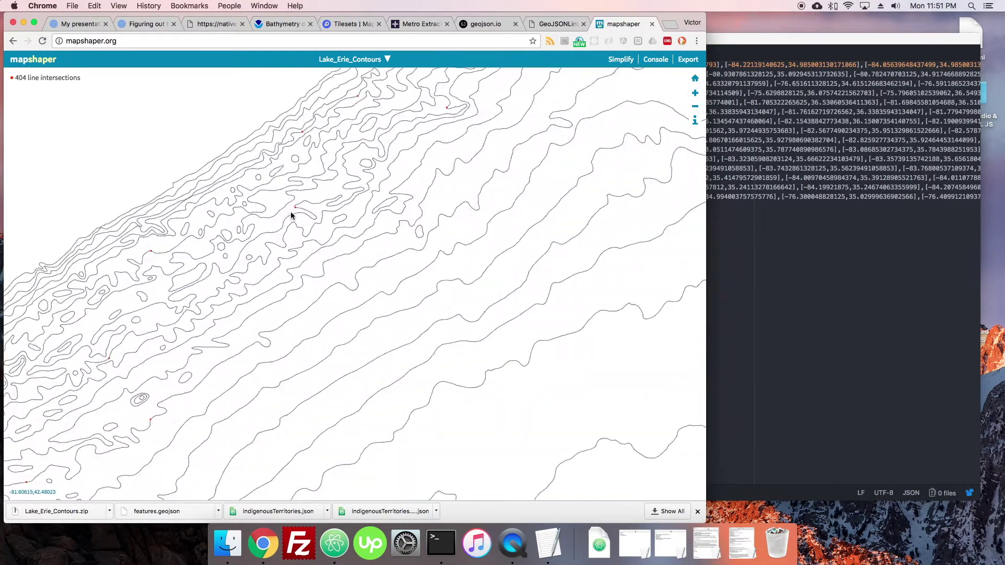
scroll(296, 215, up, 2)
scroll(298, 218, down, 10)
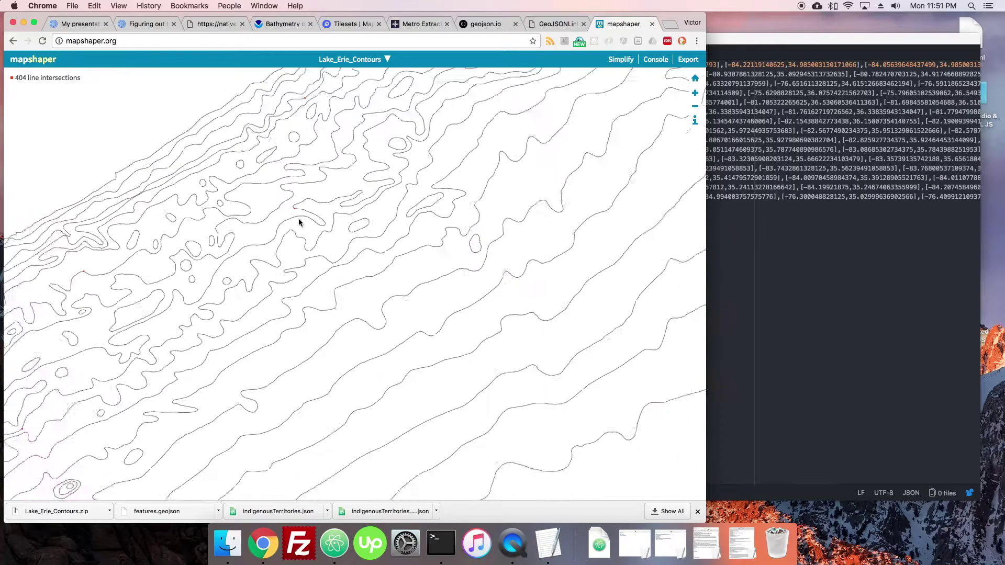
scroll(301, 230, down, 8)
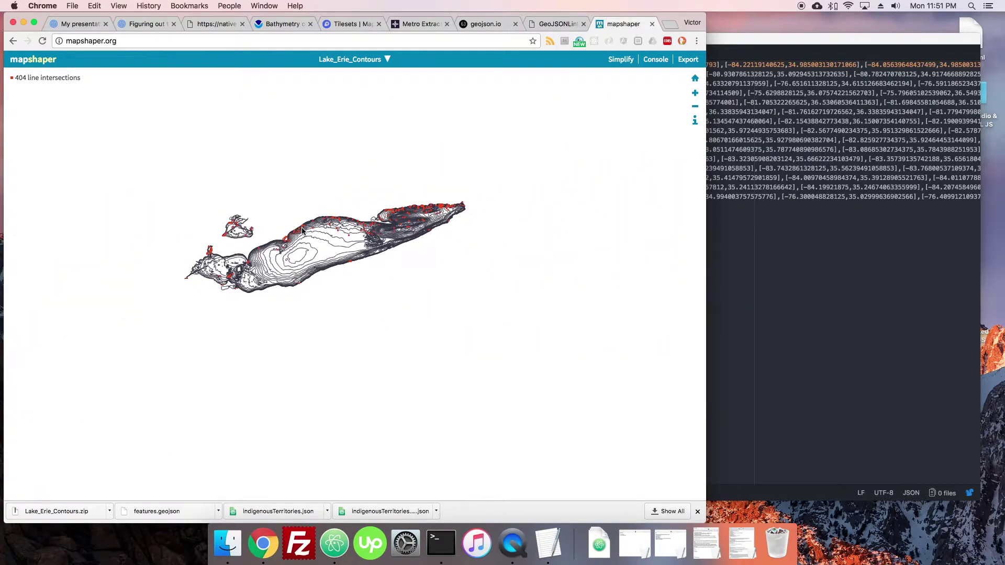
scroll(487, 220, up, 2)
scroll(489, 231, down, 5)
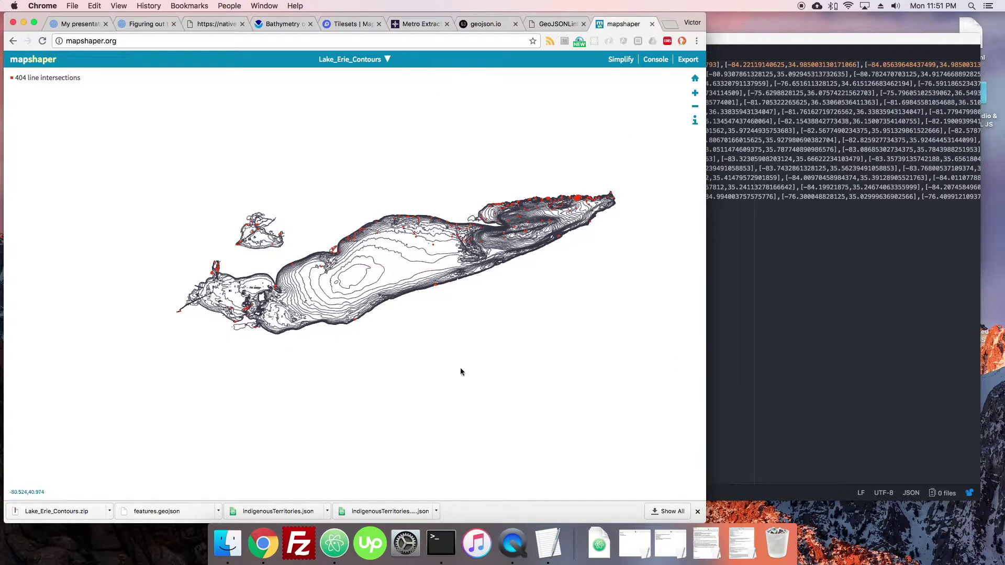
scroll(395, 359, up, 1)
scroll(457, 391, down, 5)
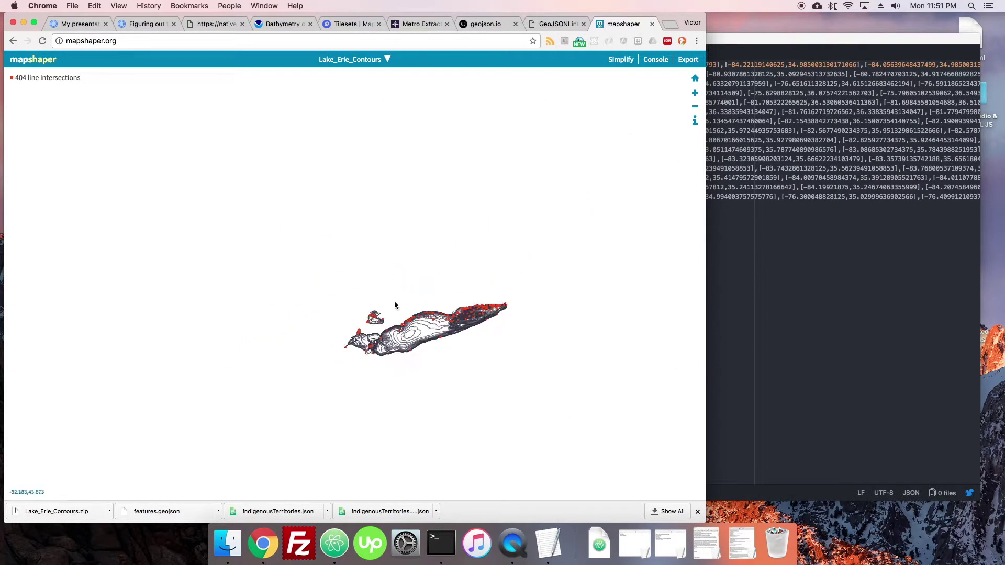
scroll(499, 385, up, 1)
scroll(432, 335, up, 1)
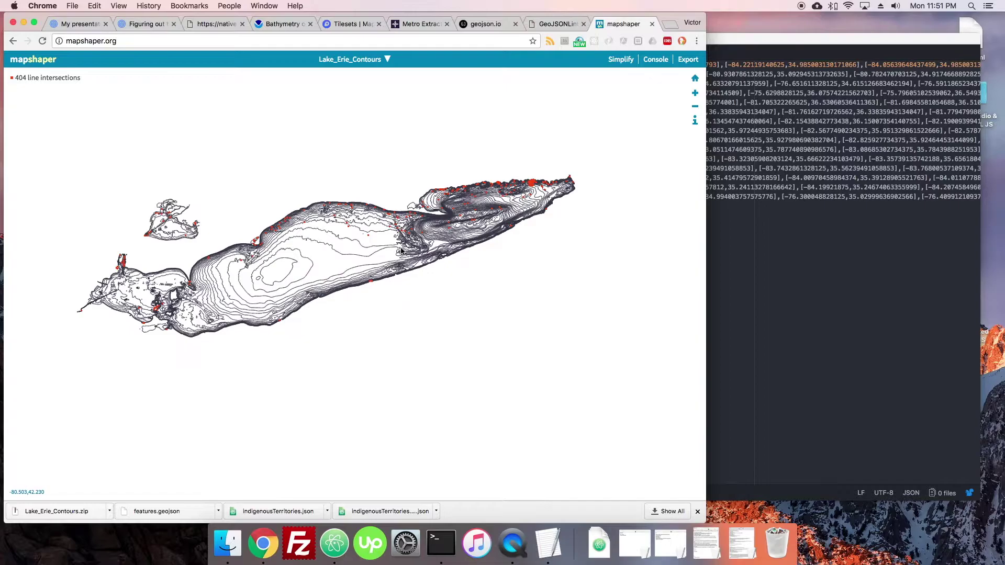
scroll(432, 317, up, 2)
scroll(432, 316, down, 4)
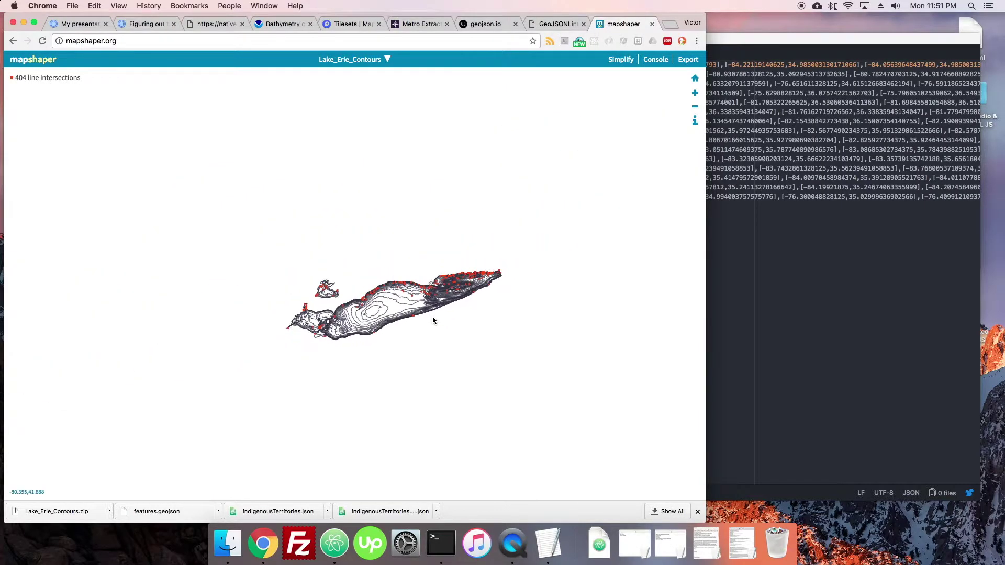
scroll(497, 306, up, 1)
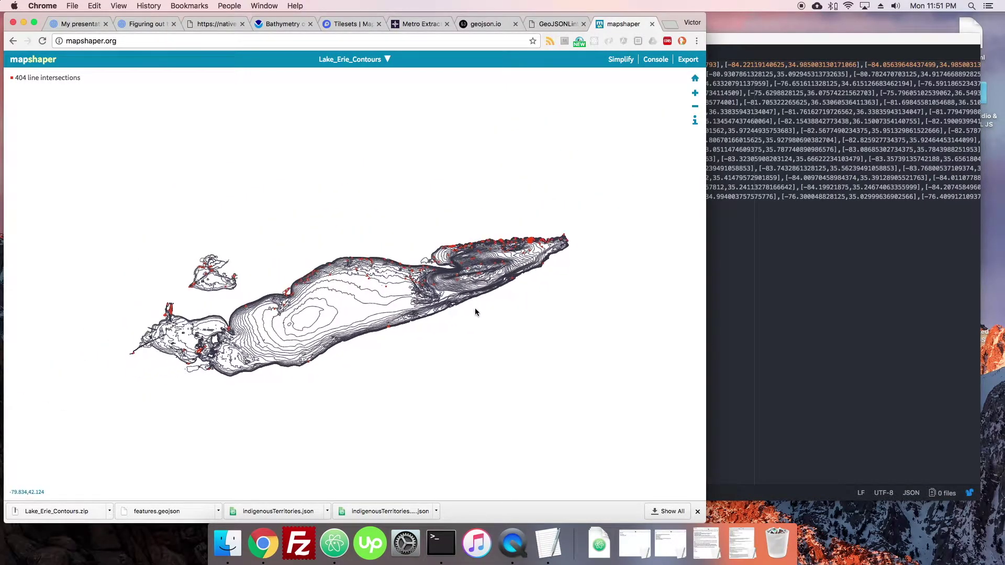
scroll(428, 316, up, 2)
scroll(419, 319, down, 1)
scroll(455, 337, down, 3)
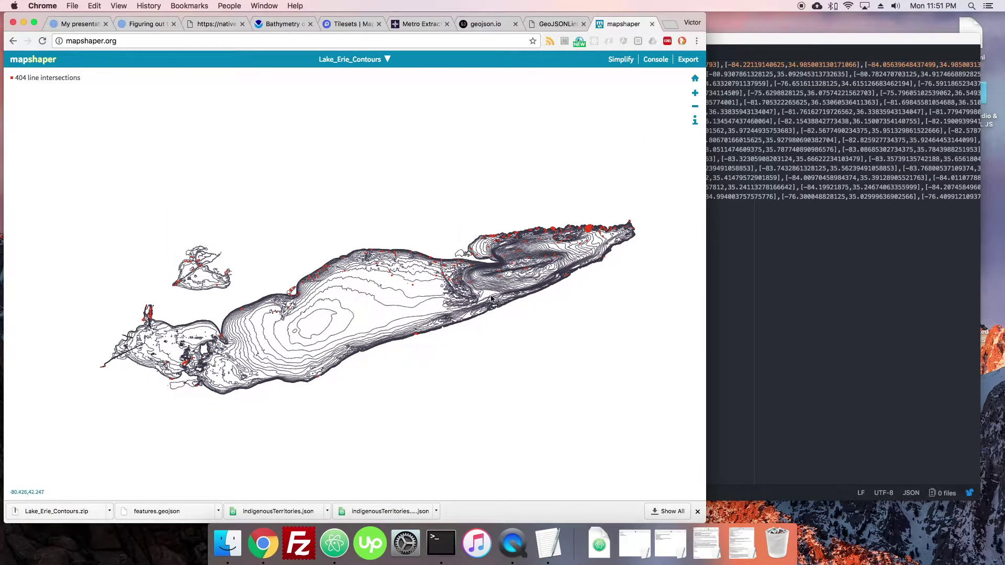
scroll(483, 281, up, 1)
scroll(482, 281, down, 2)
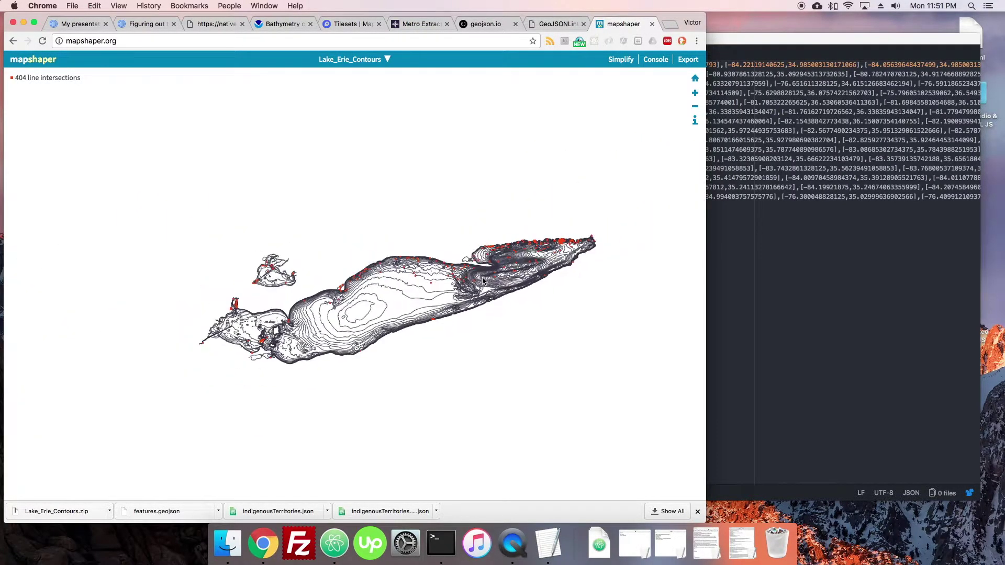
scroll(482, 281, up, 1)
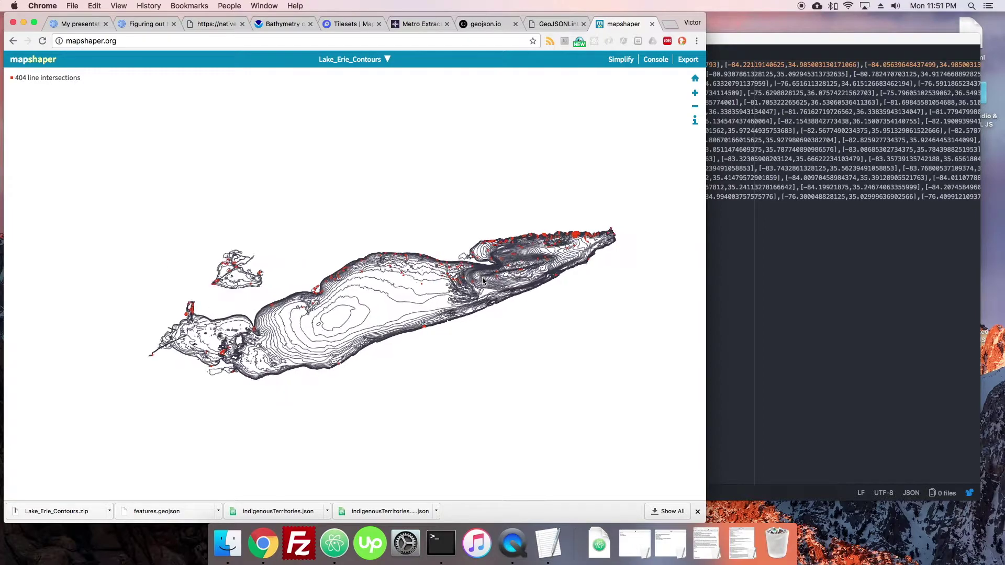
- Enable simplification with the default method and try the slider at 88.7%, then lower
click(615, 61)
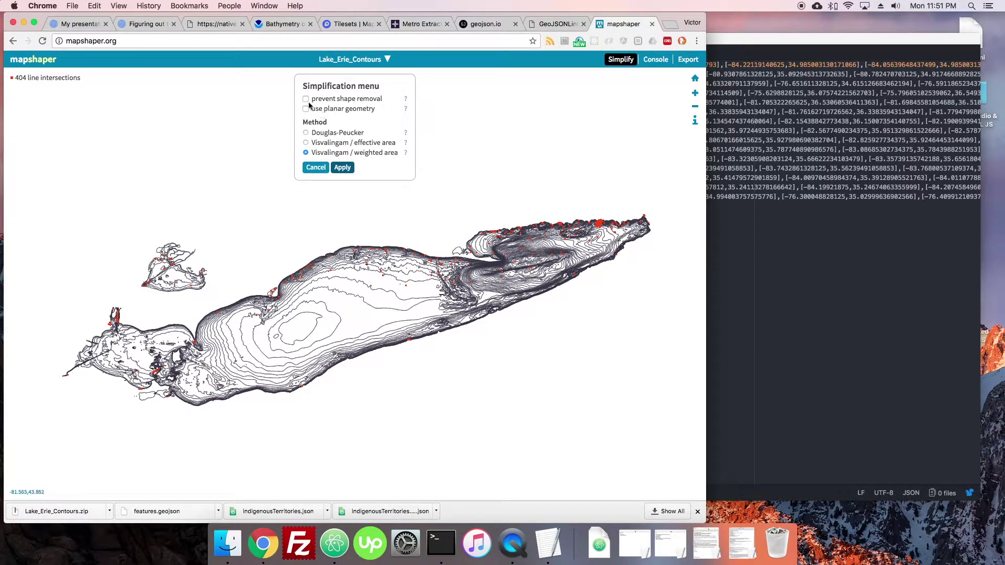
click(341, 167)
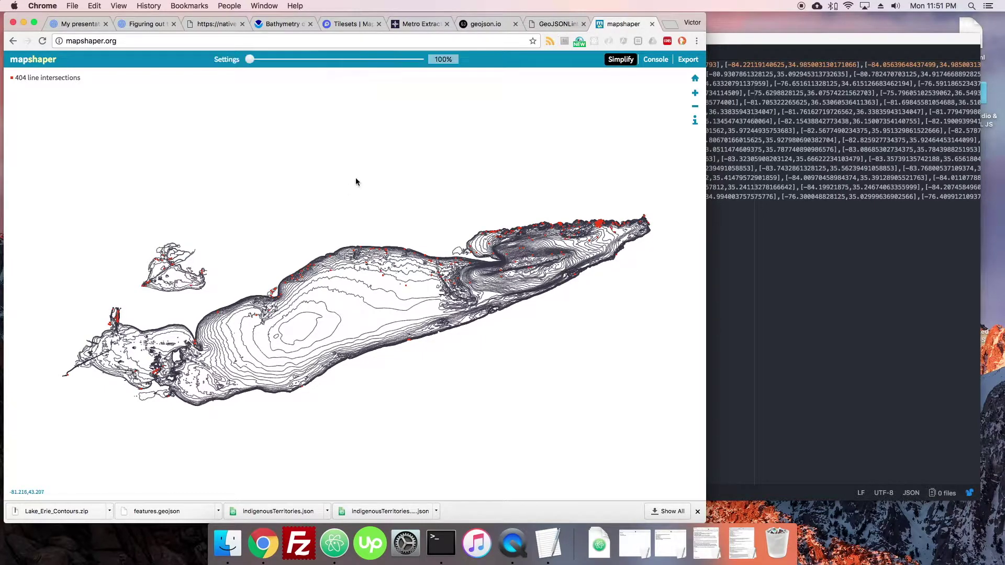
drag(250, 60, 439, 64)
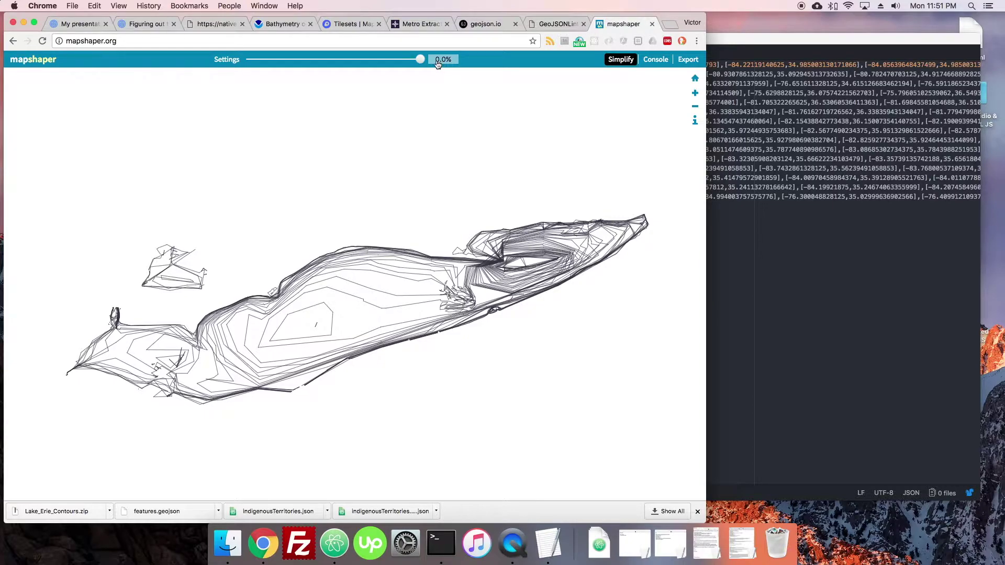
drag(438, 62, 344, 62)
- Check contour detail up close and settle the Simplify slider at about 20.9%
scroll(295, 313, up, 5)
scroll(295, 313, down, 10)
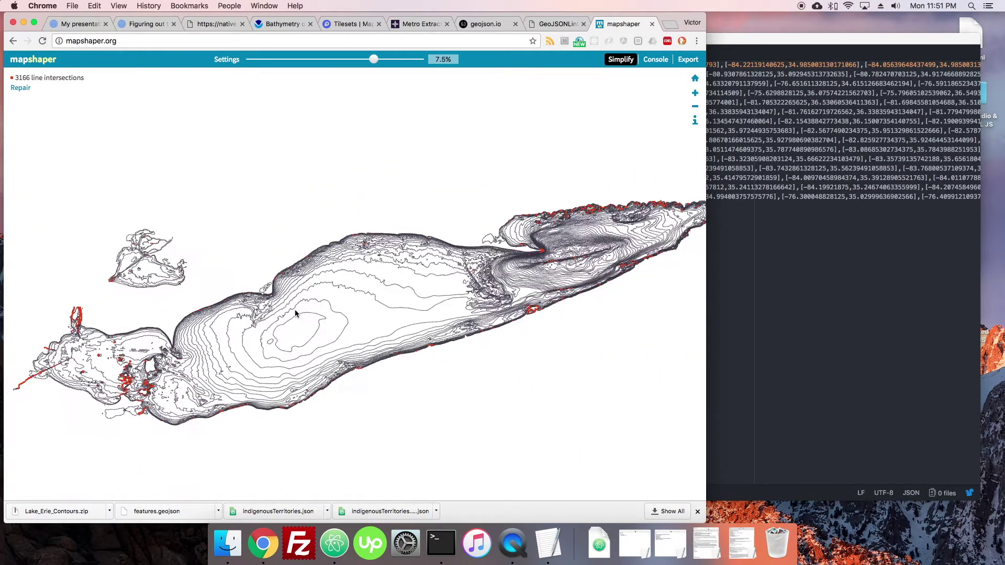
scroll(295, 313, up, 10)
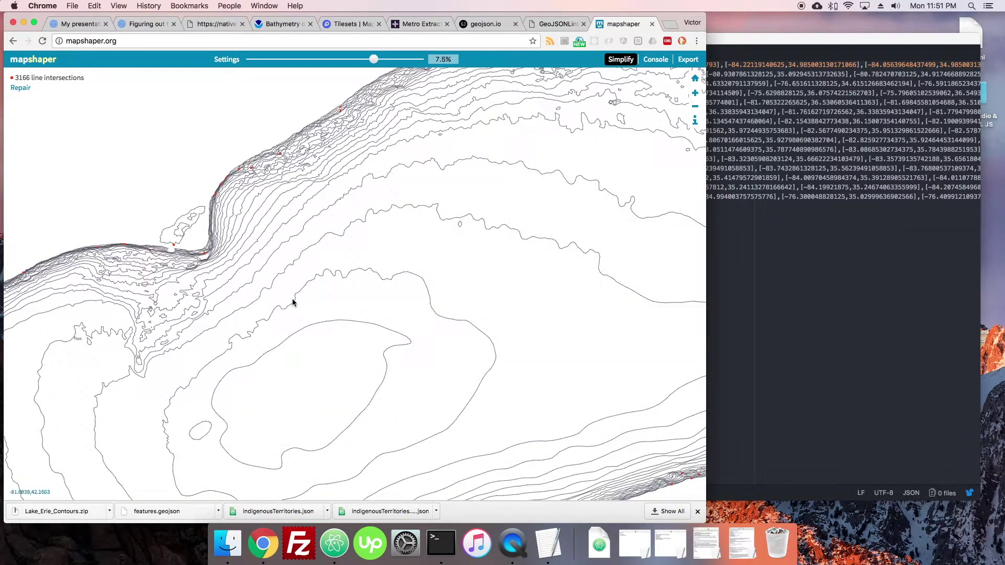
drag(310, 280, 277, 312)
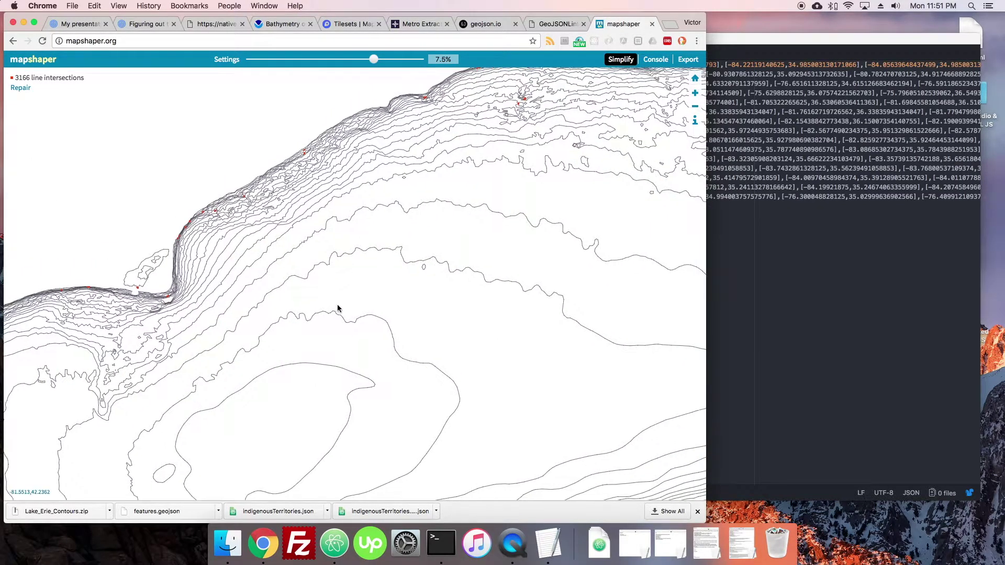
scroll(303, 309, down, 5)
scroll(297, 308, up, 5)
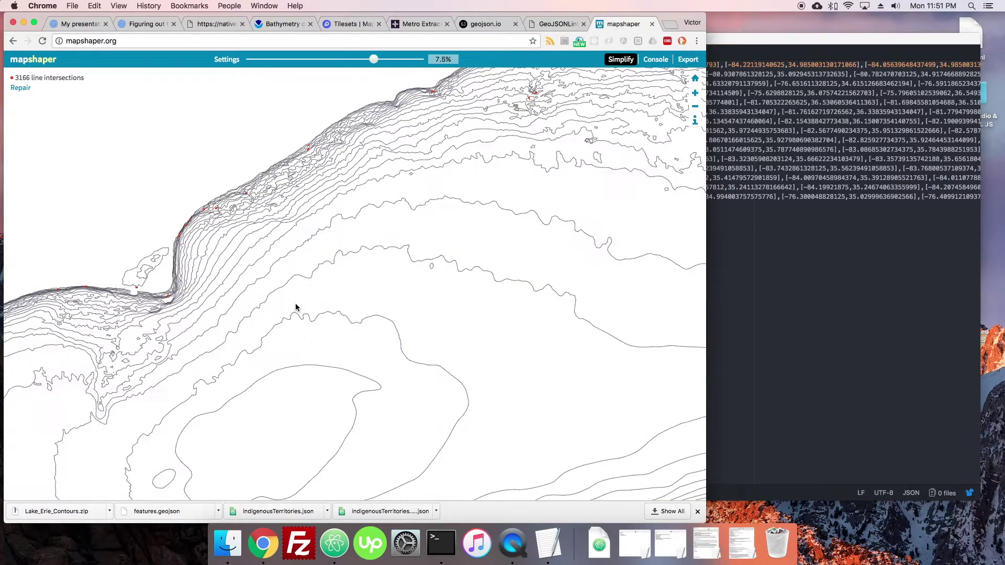
drag(375, 59, 343, 60)
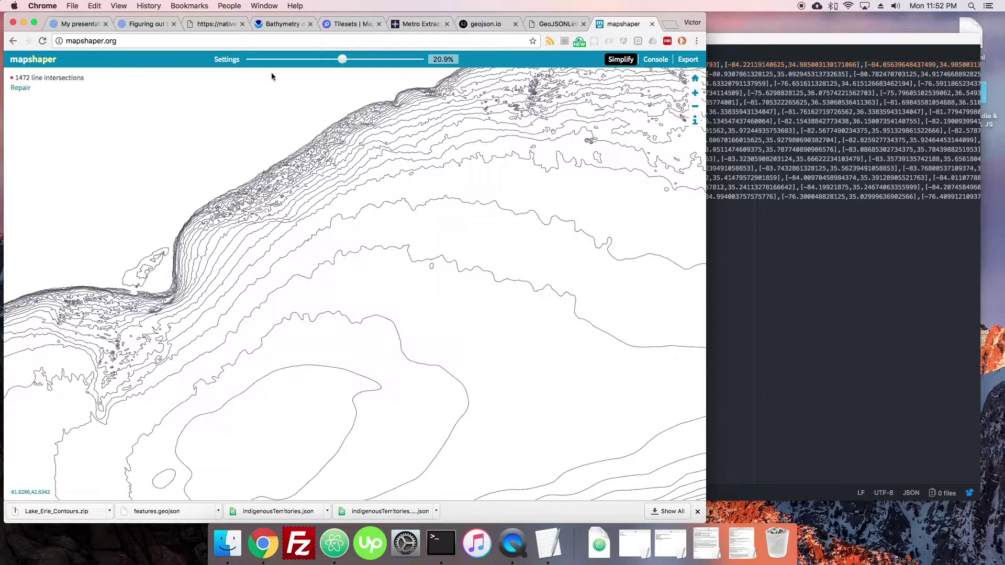
click(688, 59)
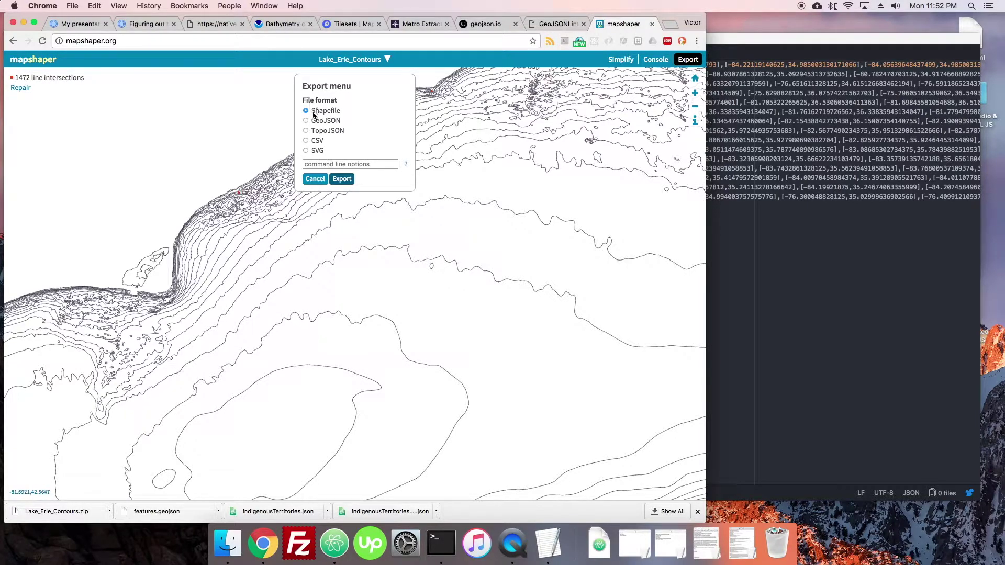
- Export the contours as Shapefile and show Lake_Erie_Contours (1).zip in Finder
click(343, 179)
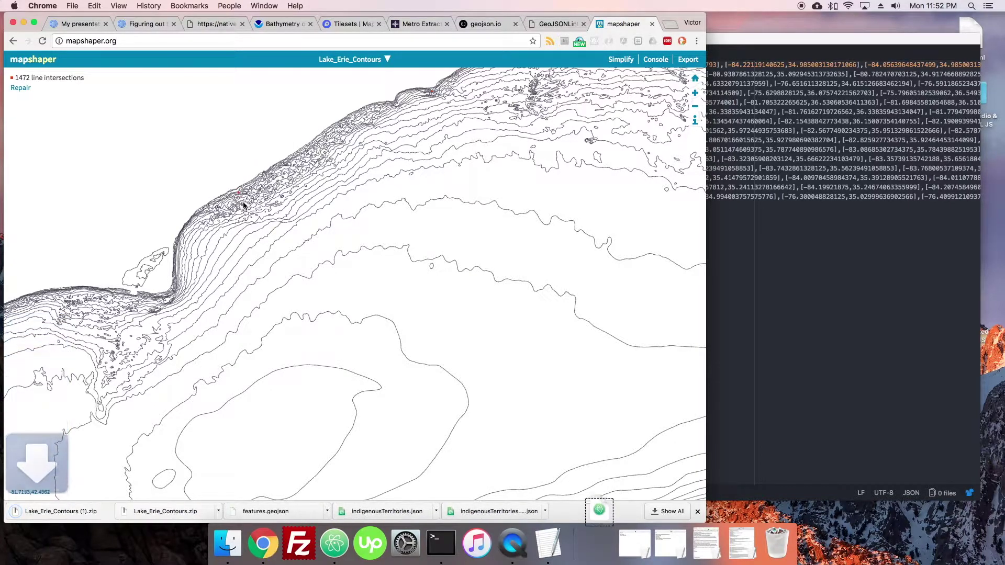
click(109, 512)
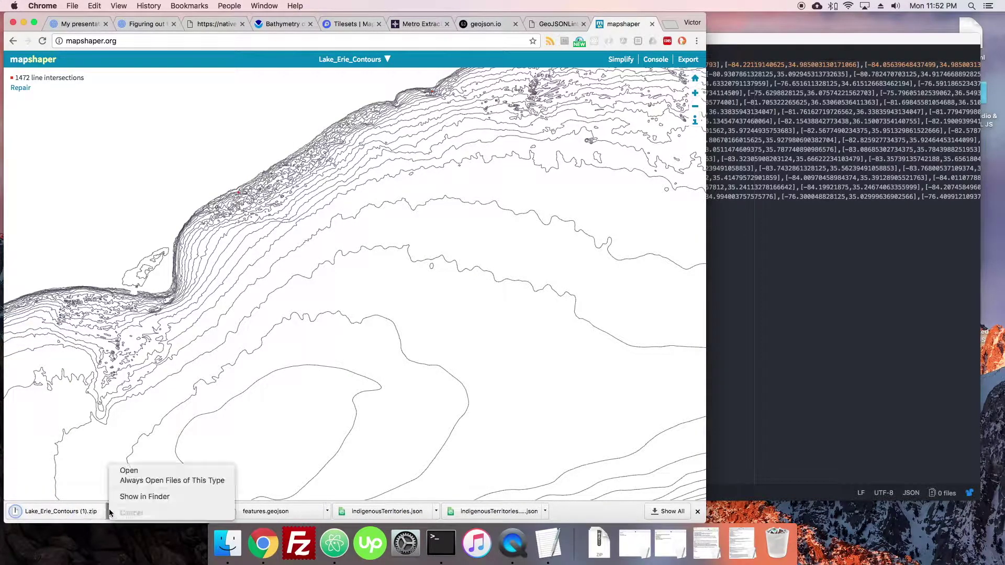
click(143, 497)
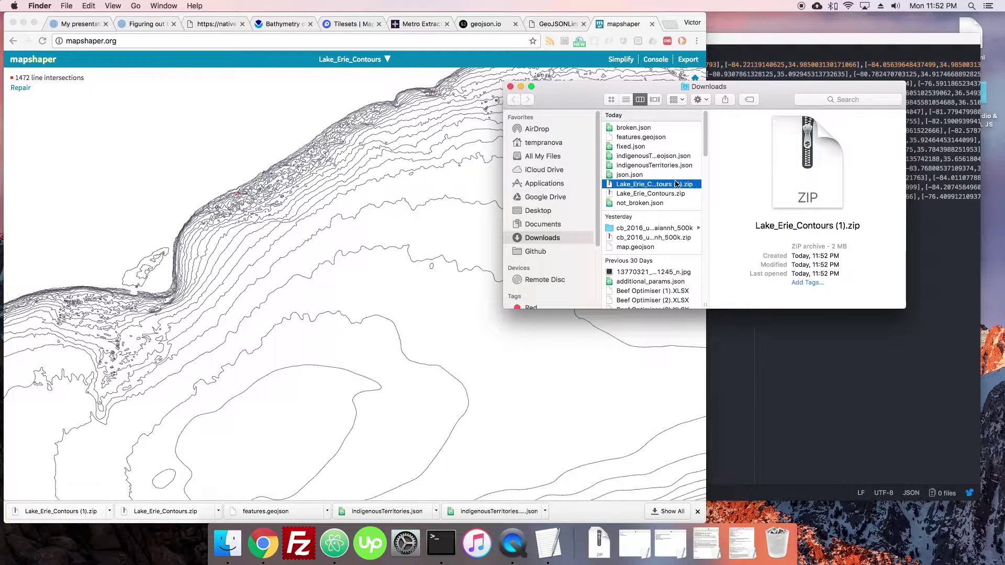
click(220, 144)
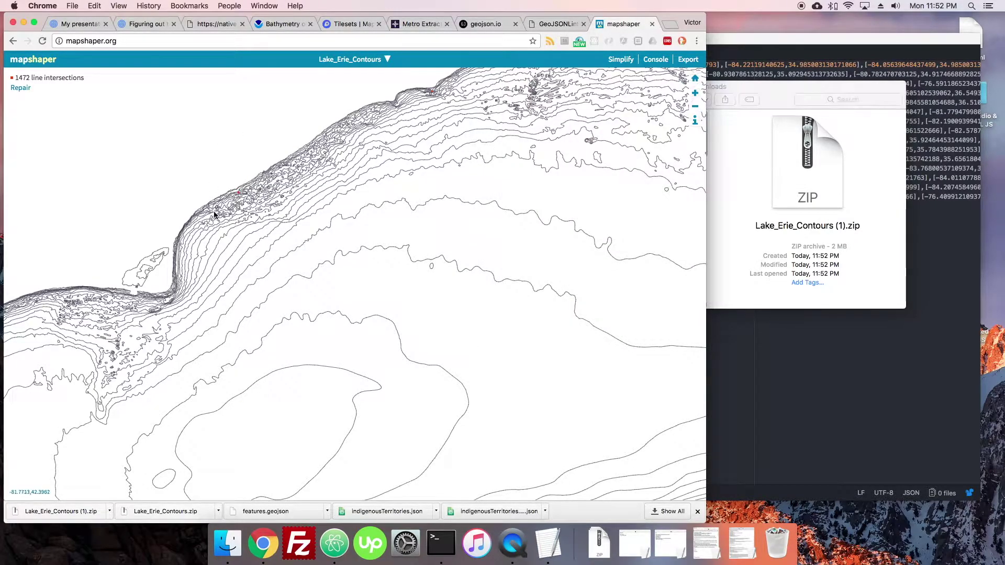
- Zoom and pan around the simplified Lake Erie contour map to review it
scroll(217, 209, down, 5)
scroll(218, 213, down, 2)
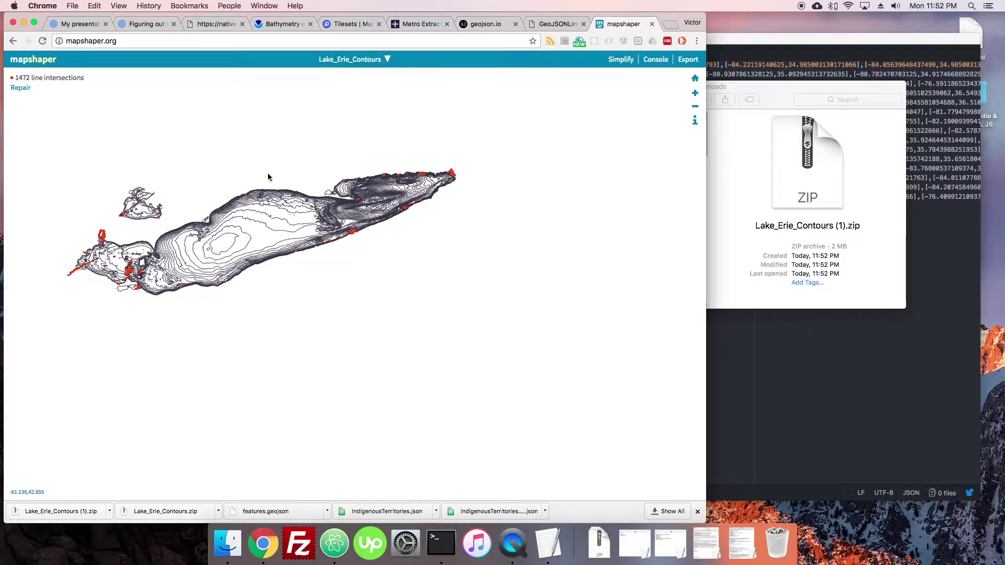
scroll(274, 152, down, 3)
scroll(268, 190, up, 2)
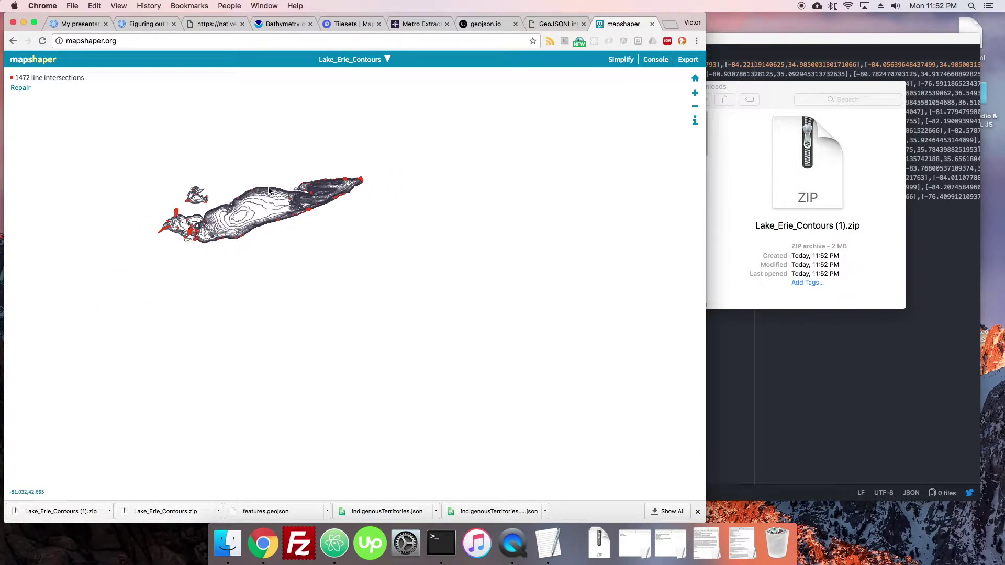
scroll(270, 186, up, 3)
drag(272, 177, 328, 173)
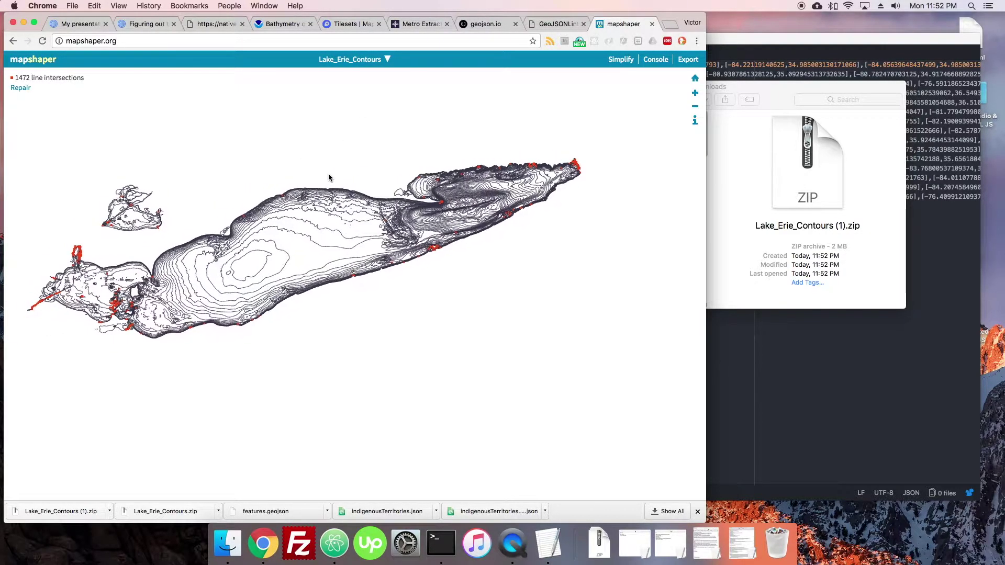
scroll(322, 189, down, 3)
scroll(322, 188, up, 2)
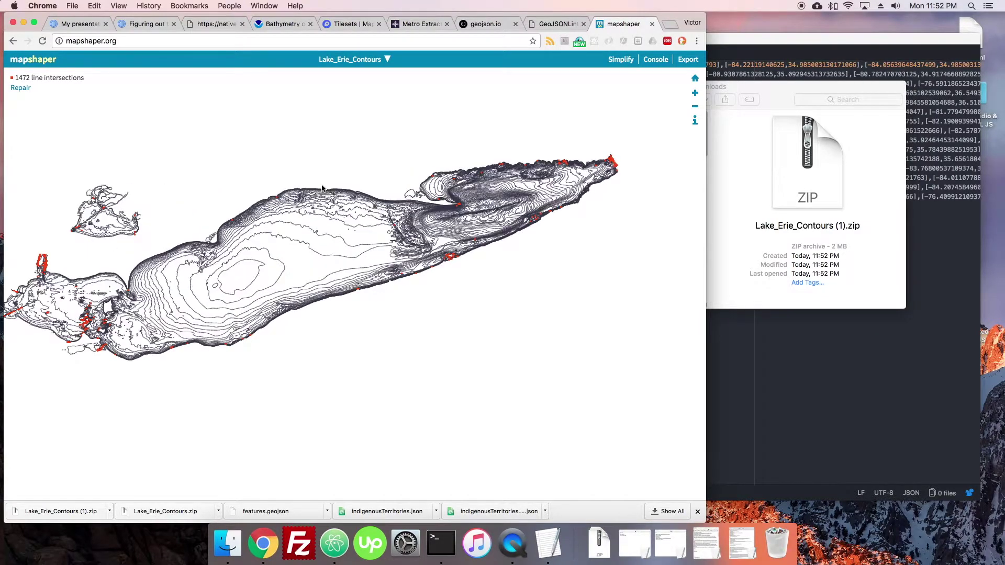
scroll(322, 188, down, 2)
drag(325, 155, 359, 155)
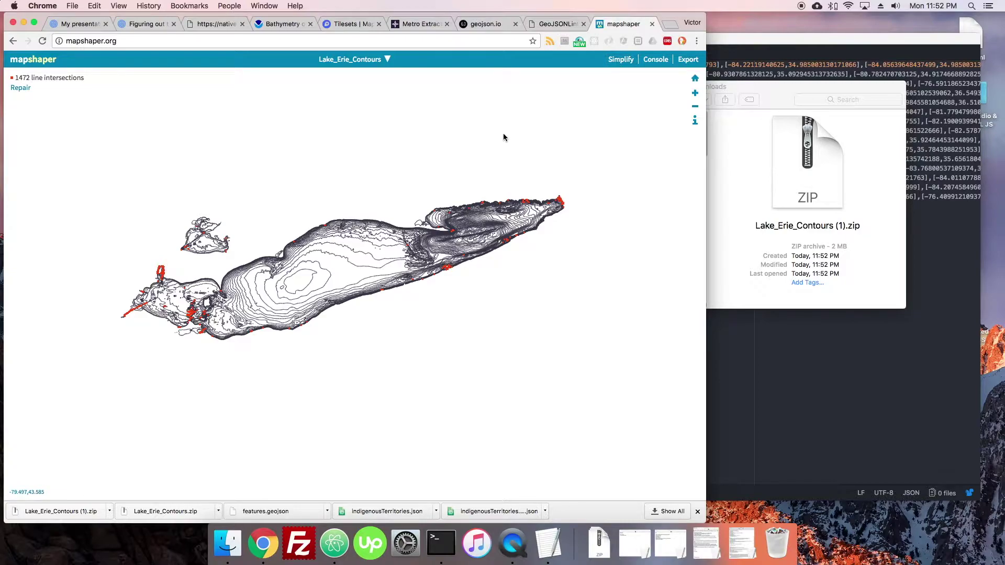
scroll(464, 178, up, 3)
scroll(464, 178, down, 3)
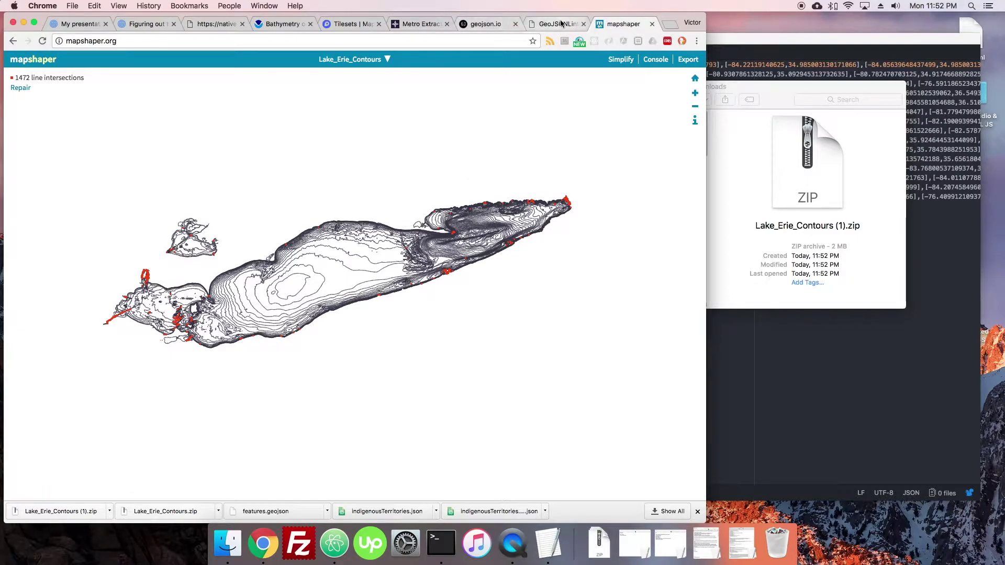
- Search 'tippecanoe geographic tool mapbox' and open the mapbox/tippecanoe GitHub repository
key(super+l)
text(tippecanoe geographic tool mapbox)
key(Return)
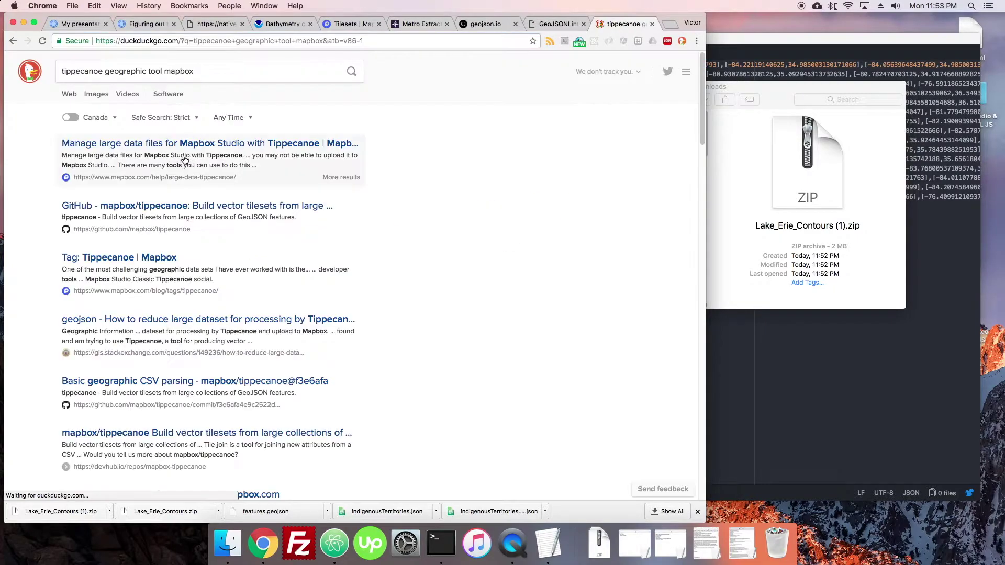
click(197, 206)
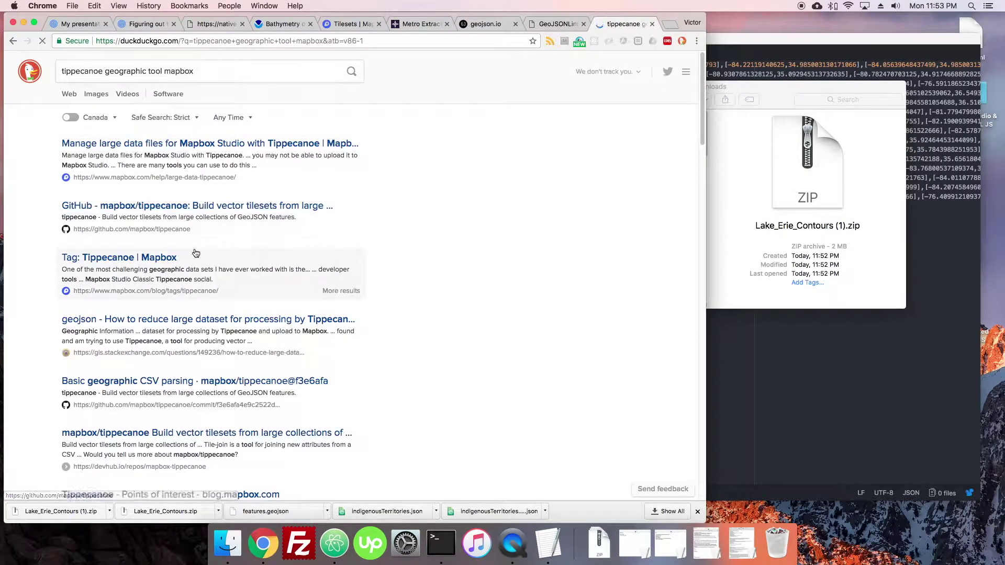
- Read the tippecanoe README's Intent and Installation sections
scroll(86, 251, down, 3)
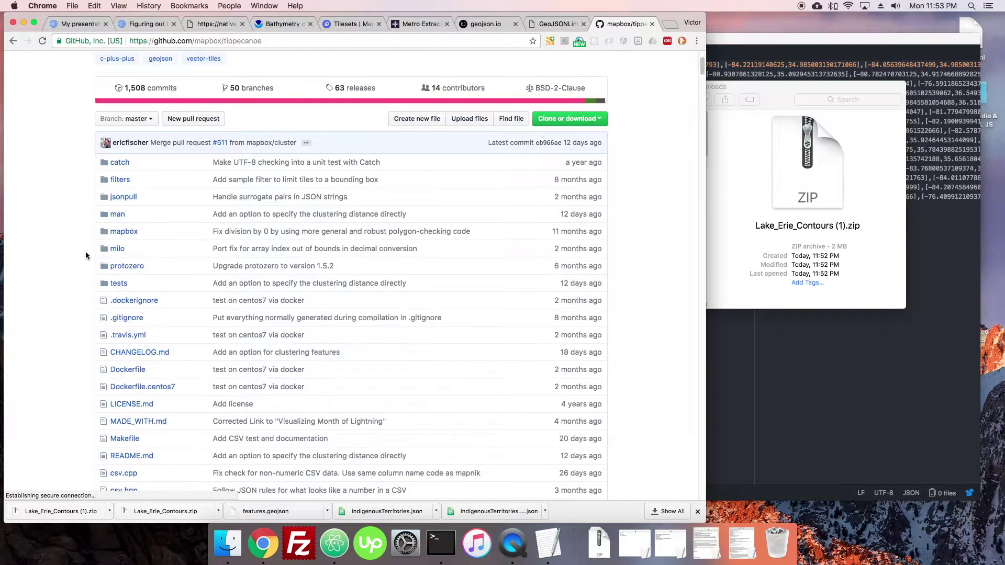
scroll(86, 255, down, 20)
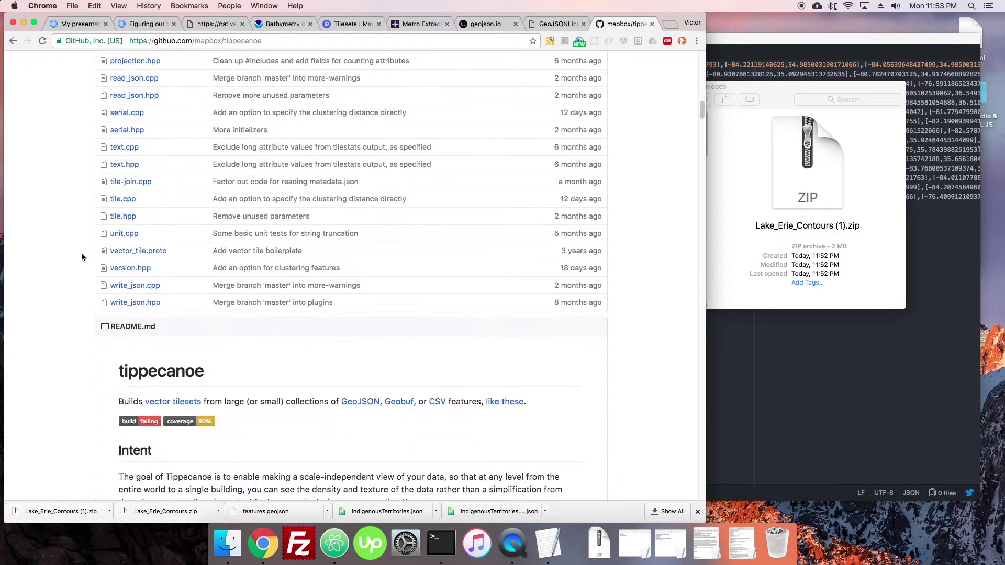
scroll(81, 256, down, 6)
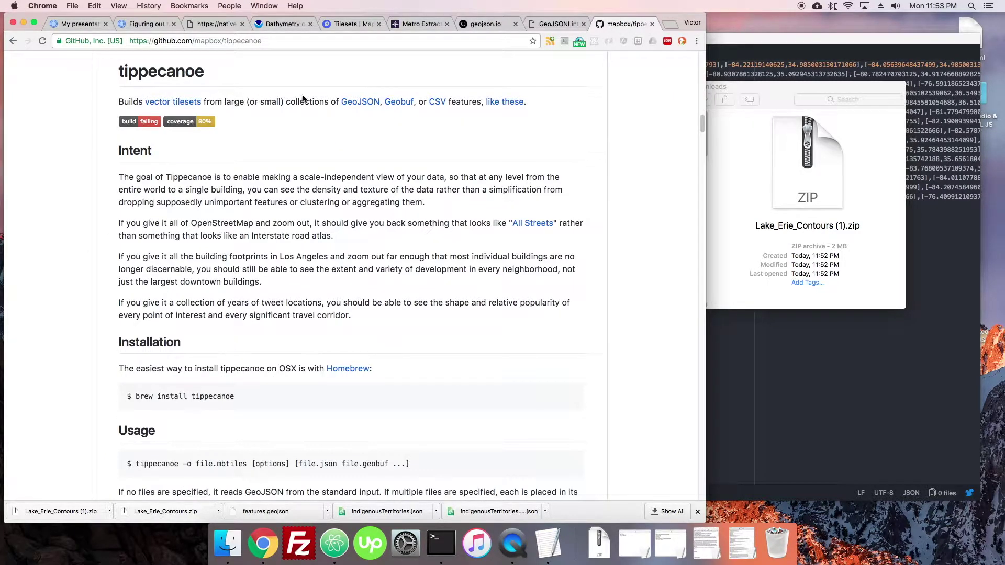
scroll(81, 259, down, 3)
scroll(83, 259, down, 2)
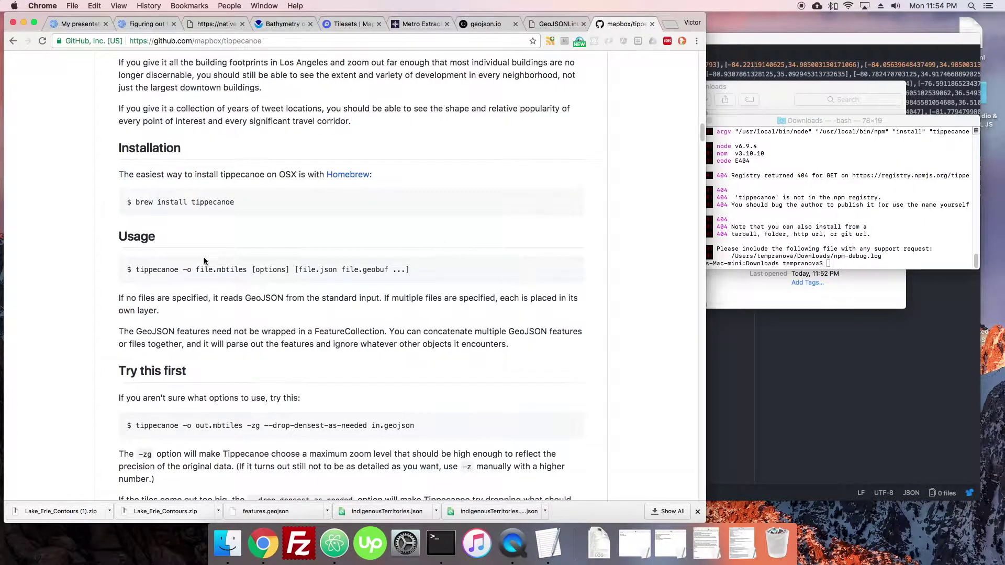
scroll(116, 309, down, 10)
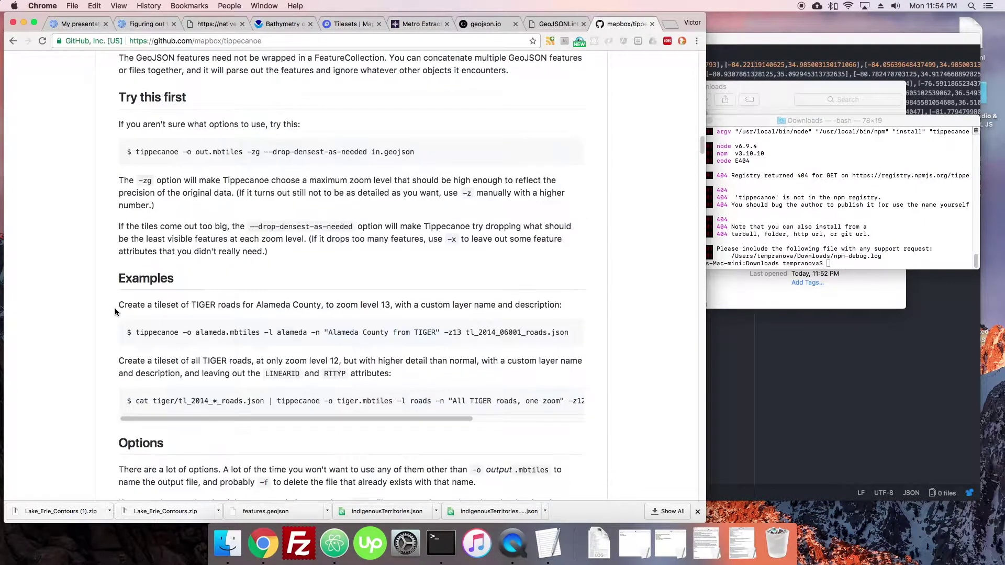
scroll(113, 309, down, 3)
scroll(113, 309, up, 12)
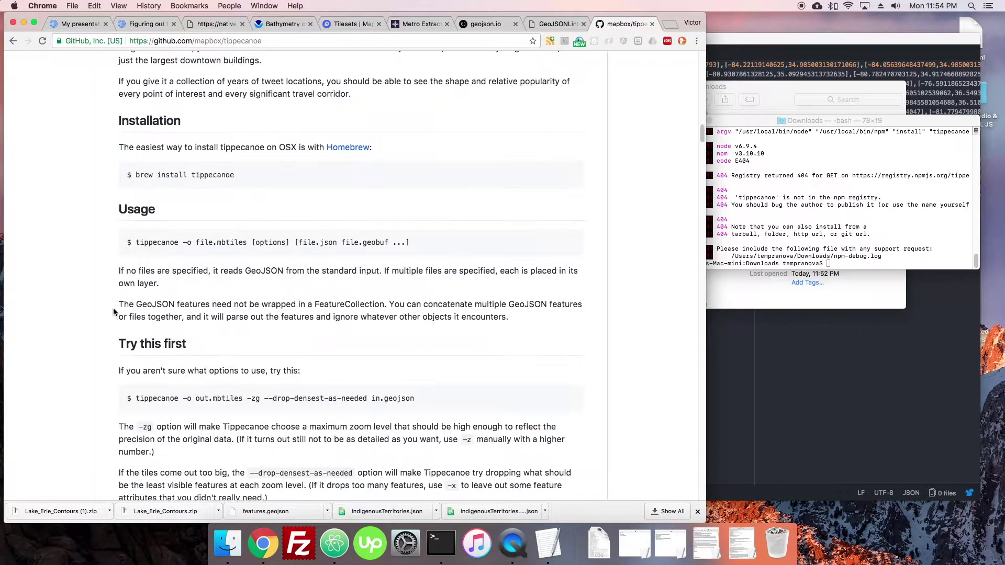
scroll(240, 189, up, 1)
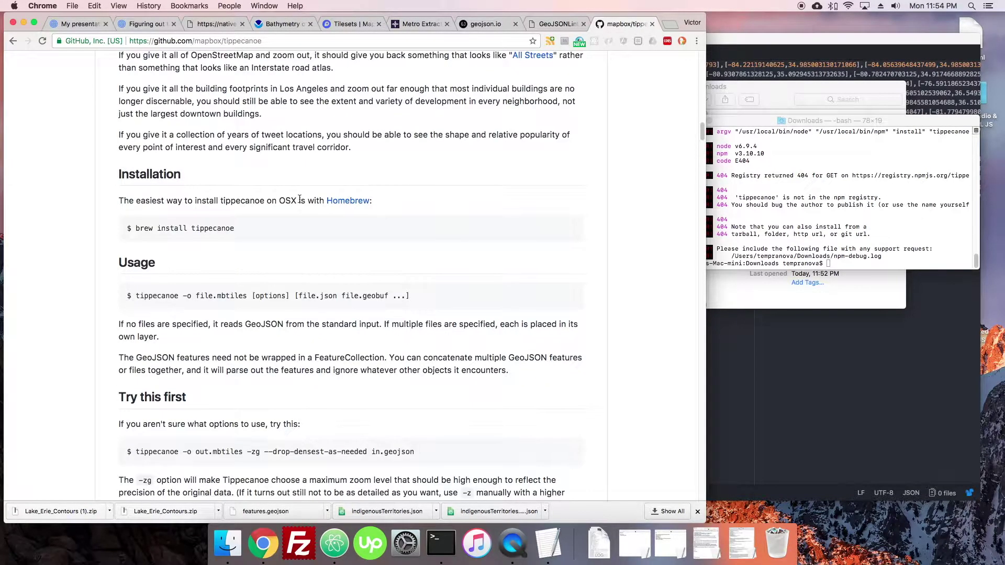
drag(299, 199, 278, 200)
click(259, 206)
- Open the Homebrew link in a new tab, glance at it, and close it
right_click(364, 201)
click(393, 208)
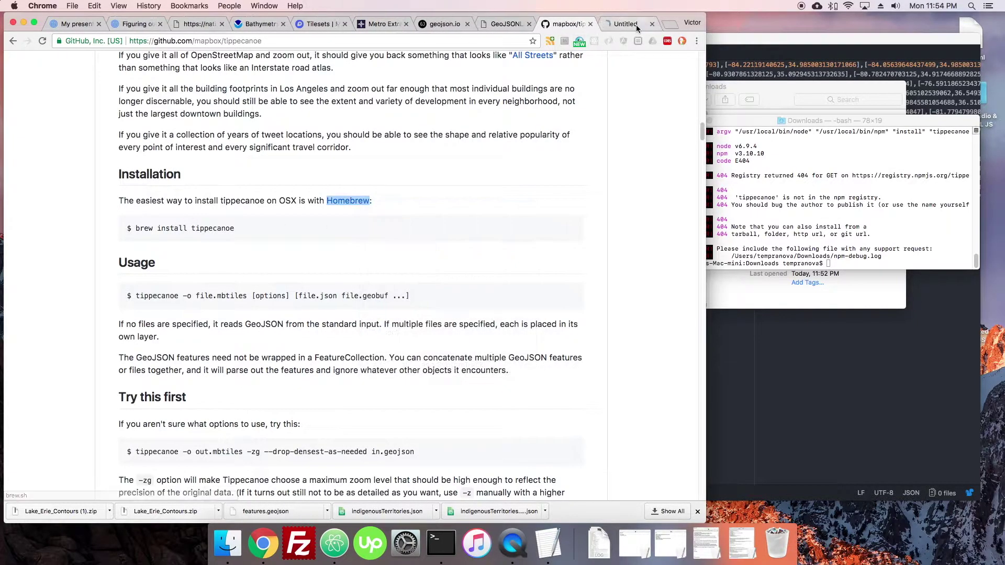
click(634, 24)
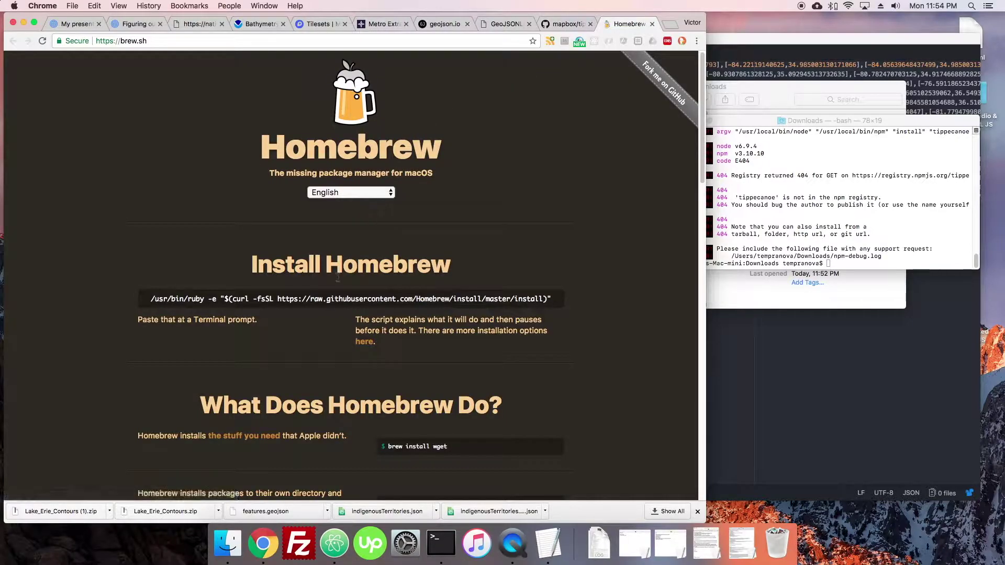
key(super+w)
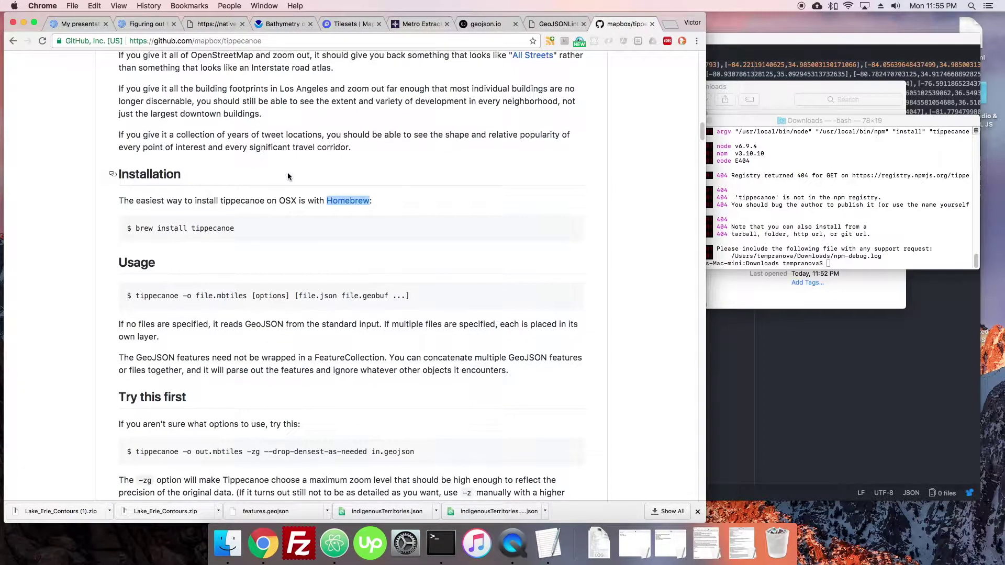
- Continue reading the tippecanoe README's Usage instructions
scroll(287, 173, up, 5)
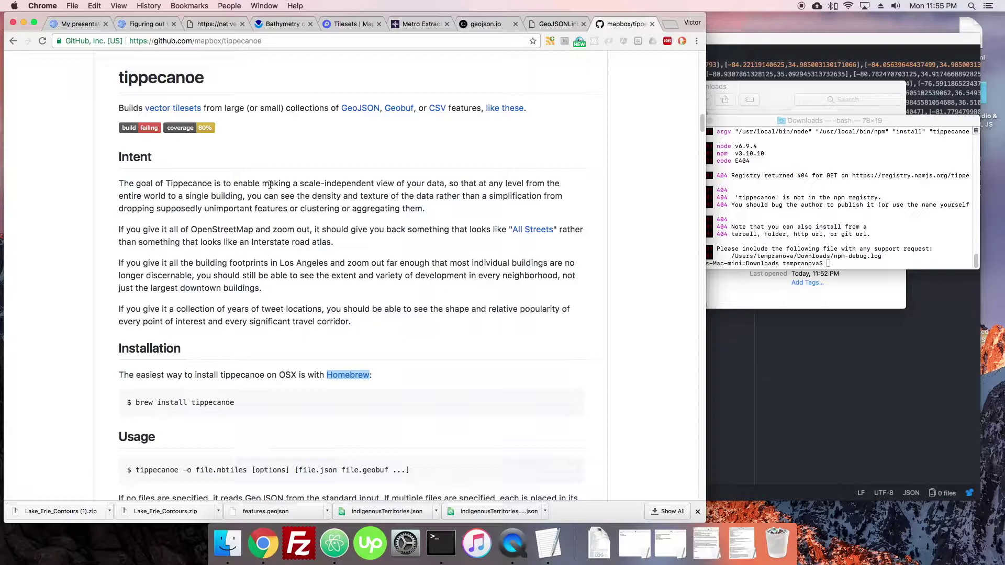
scroll(270, 185, down, 1)
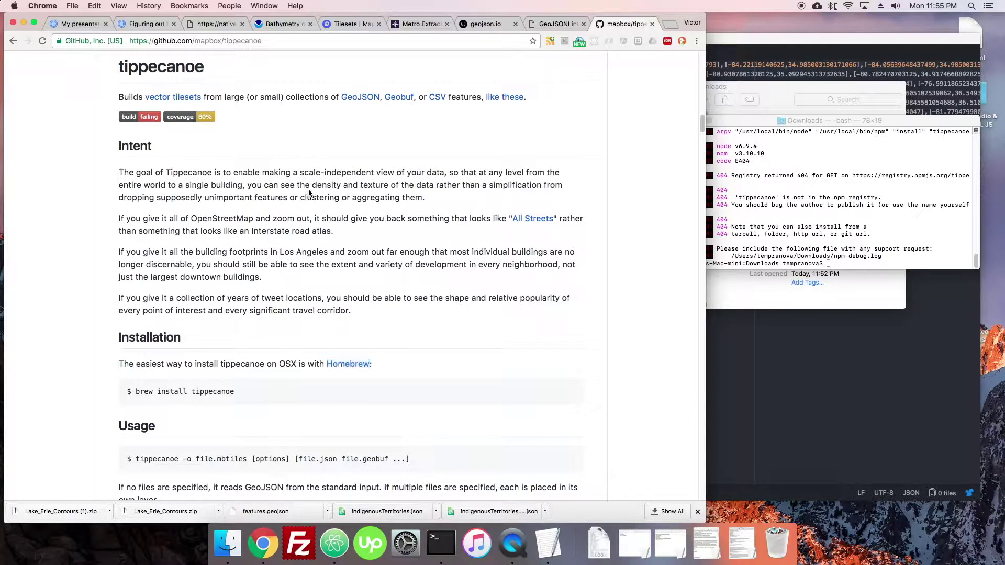
mouse_move(702, 127)
mouse_down()
mouse_move(703, 145)
mouse_move(699, 131)
mouse_up()
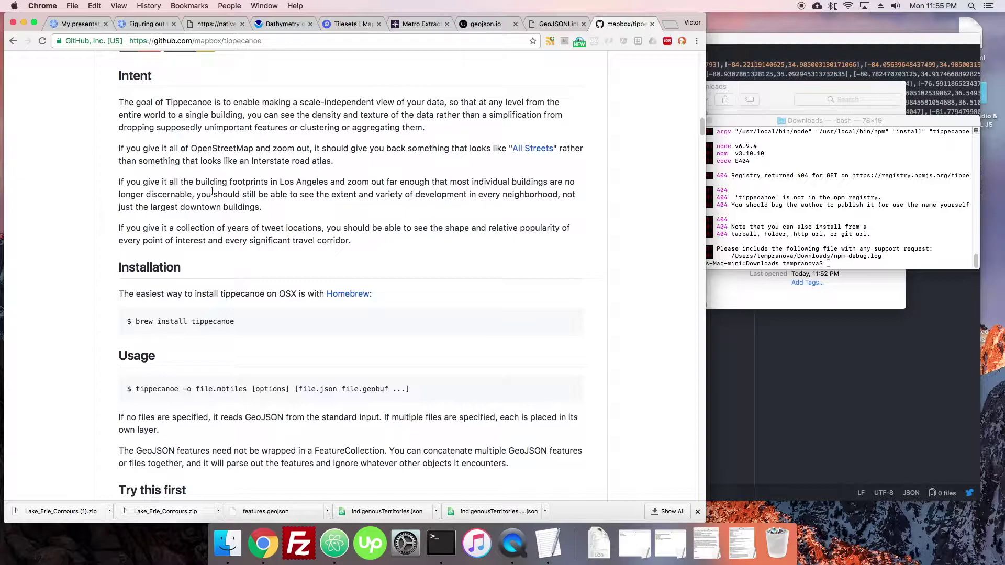
scroll(230, 173, up, 1)
scroll(212, 191, down, 1)
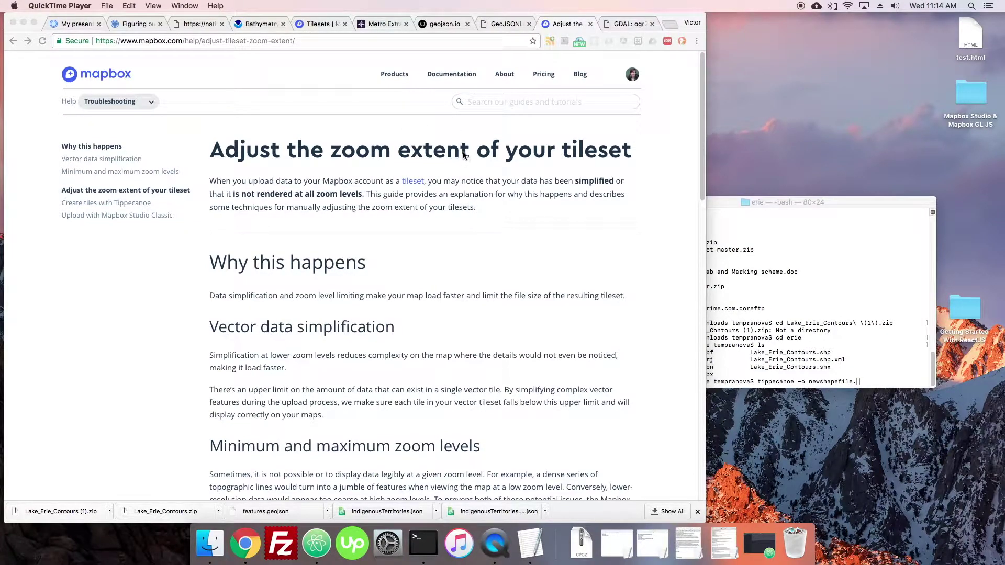
- Open the Course style from Mapbox Studio's Styles list
click(319, 22)
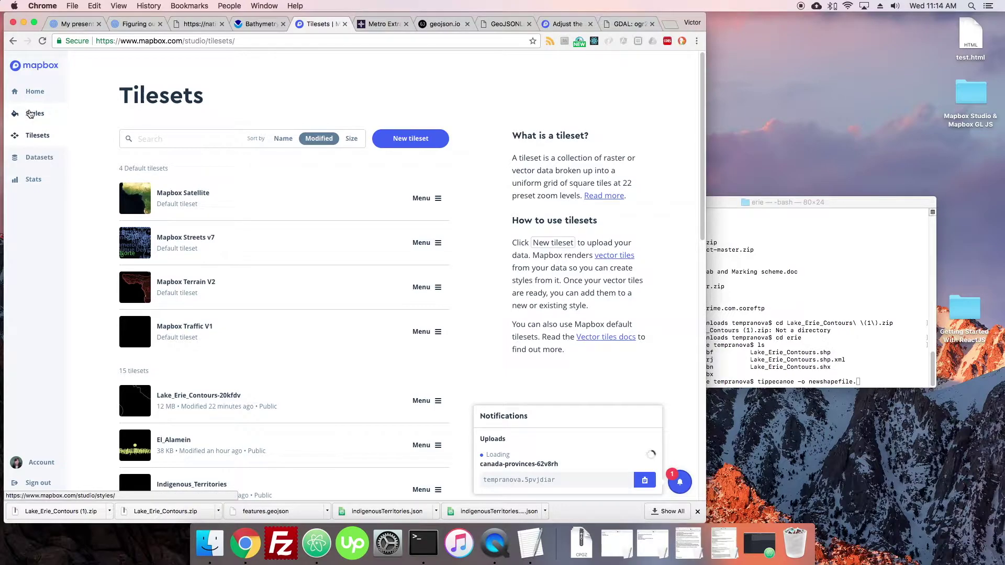
click(30, 113)
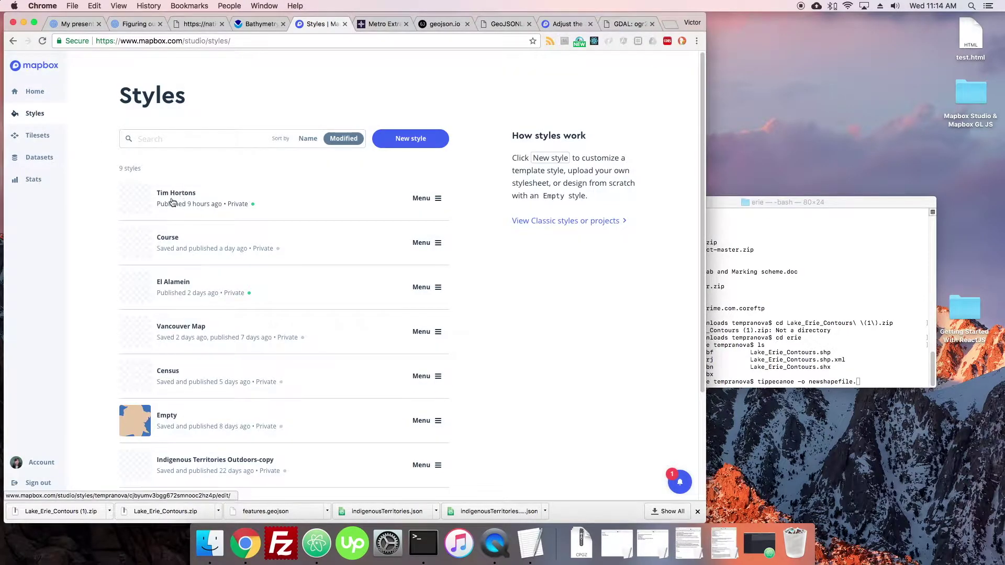
scroll(91, 229, down, 1)
click(167, 241)
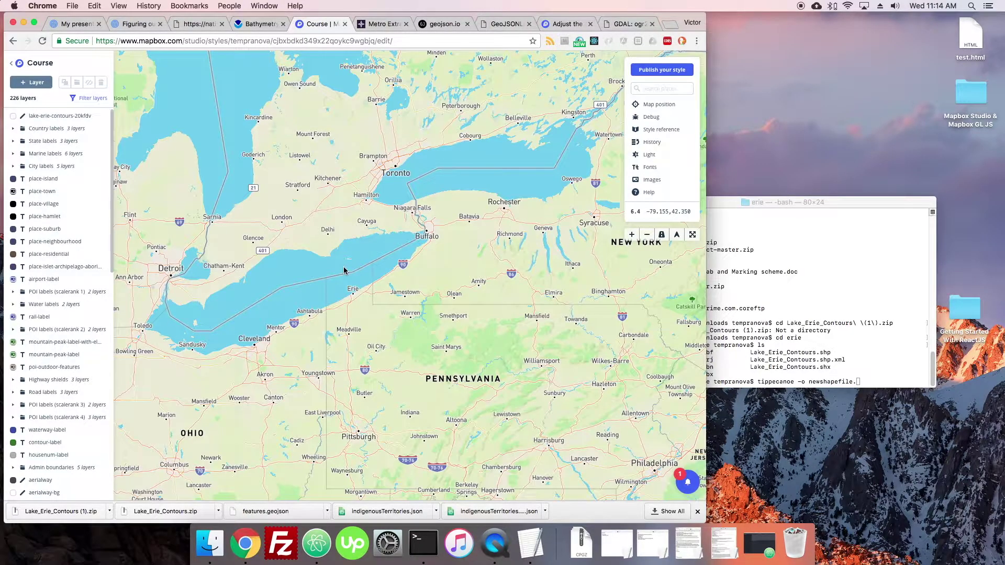
- Zoom to about level 8 over eastern Lake Erie between Erie and Buffalo
scroll(344, 270, down, 5)
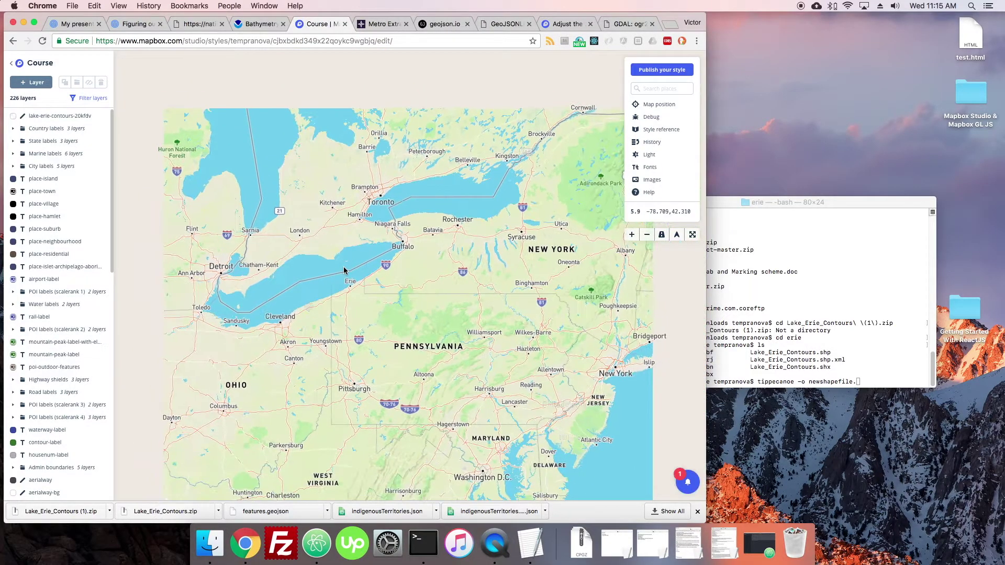
scroll(312, 268, down, 1)
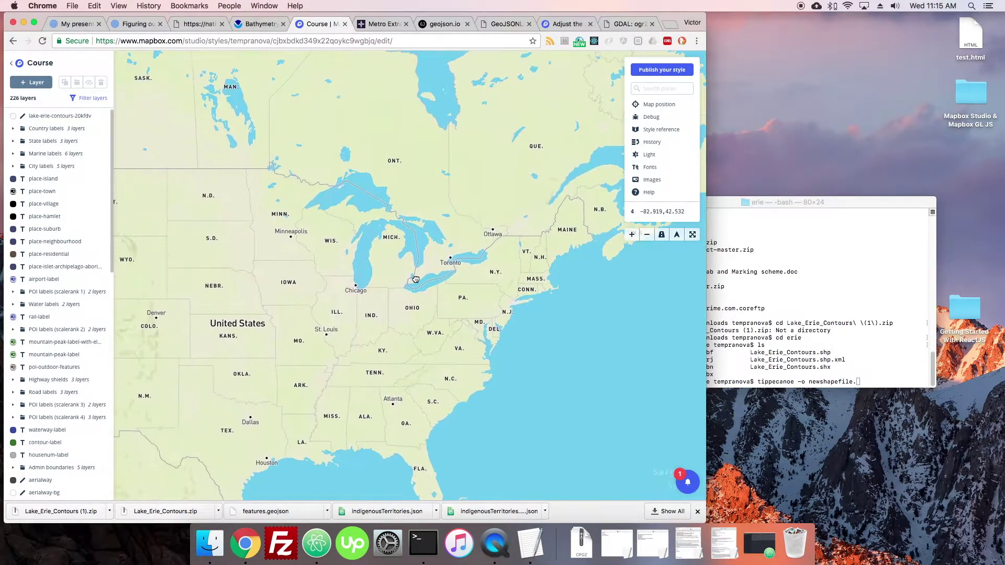
drag(312, 268, 356, 287)
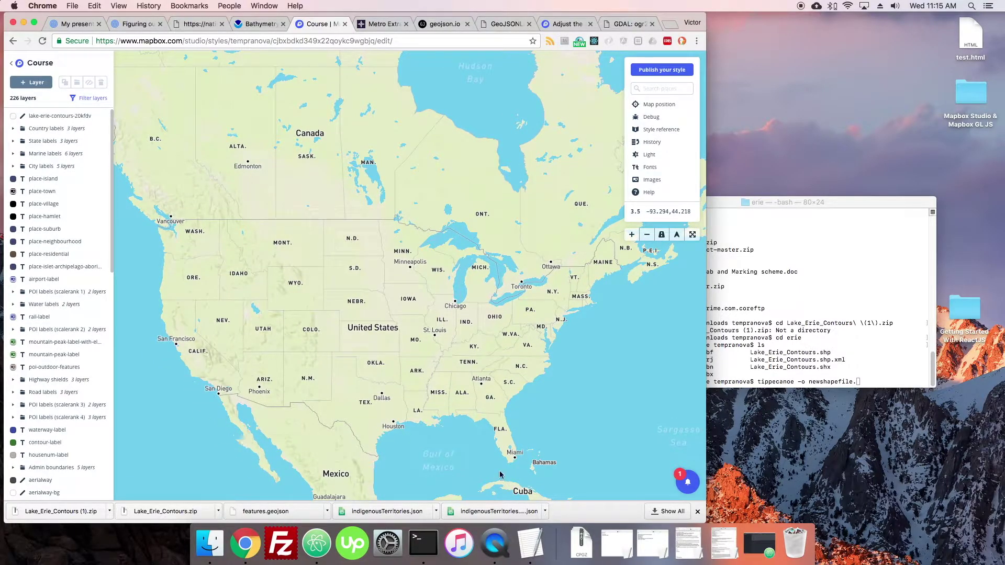
scroll(487, 319, up, 7)
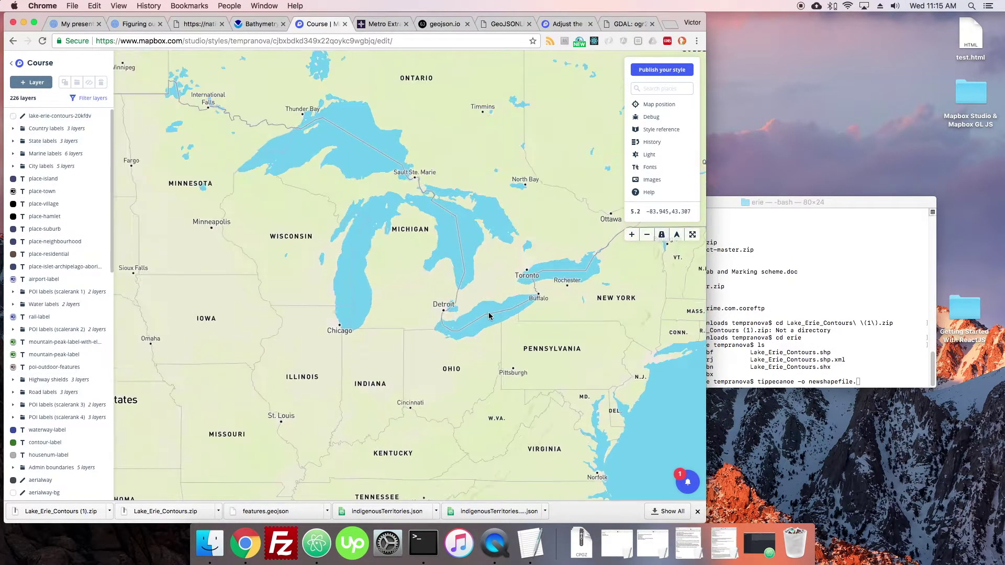
scroll(487, 320, up, 2)
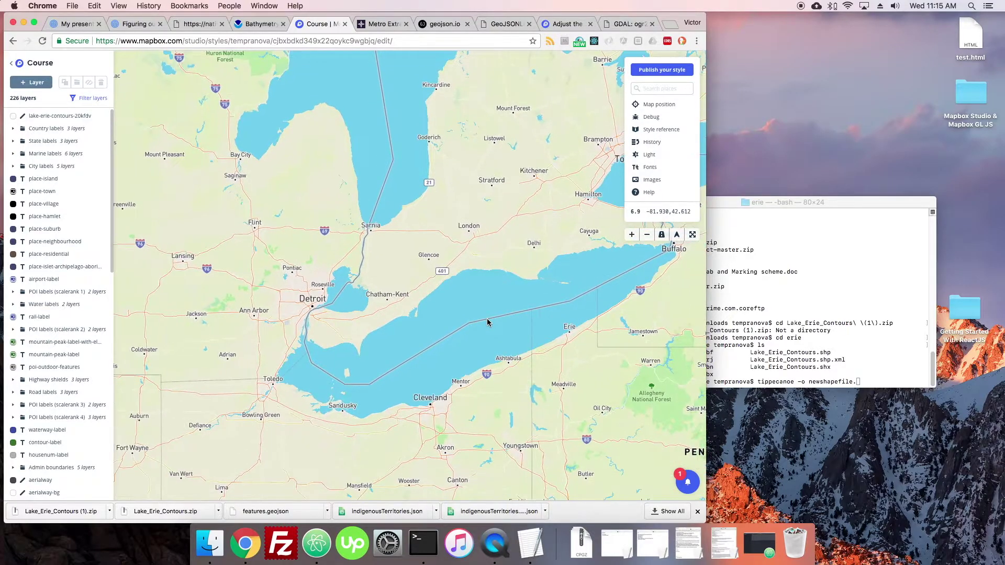
scroll(487, 320, up, 2)
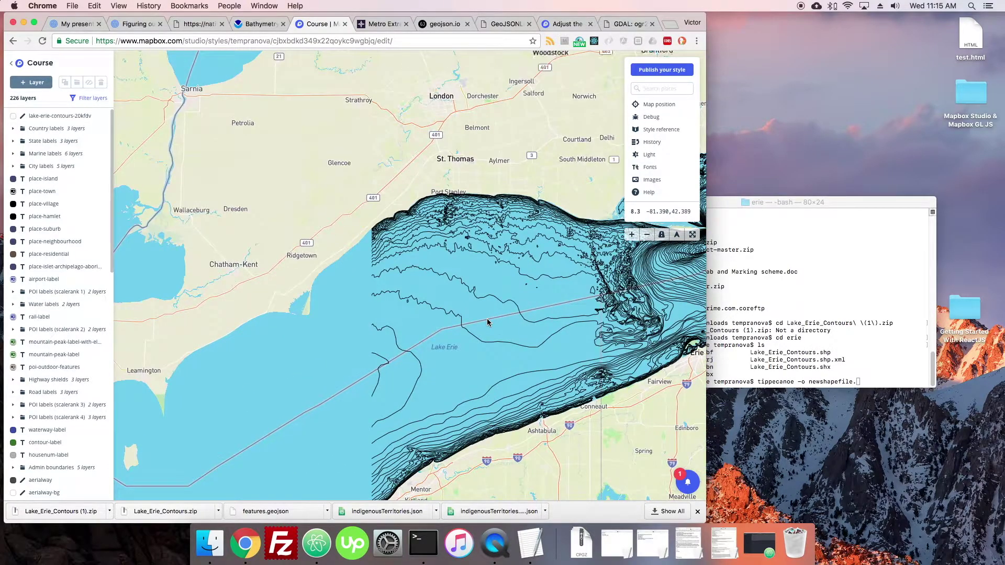
drag(487, 320, 380, 263)
drag(533, 188, 404, 215)
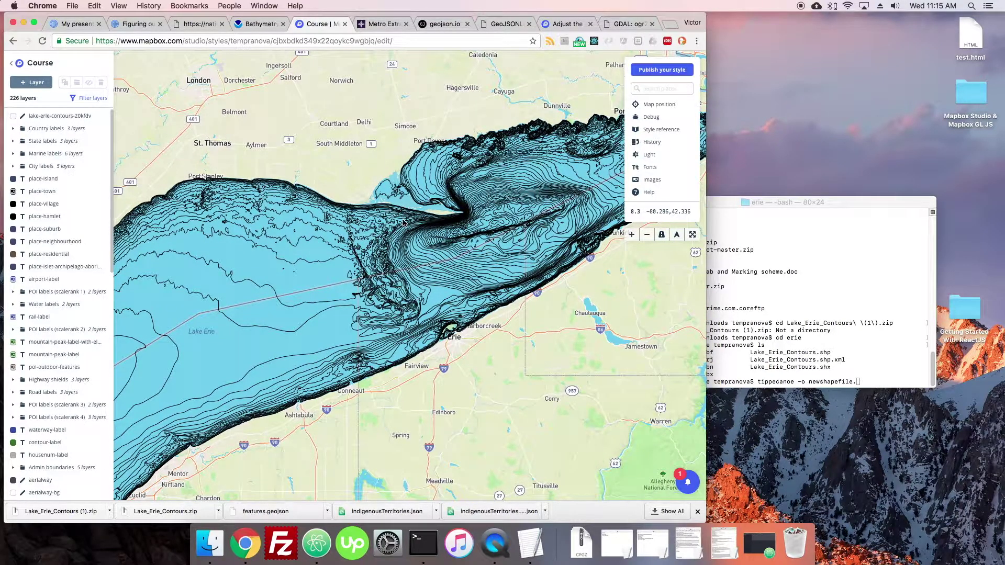
drag(403, 222, 403, 267)
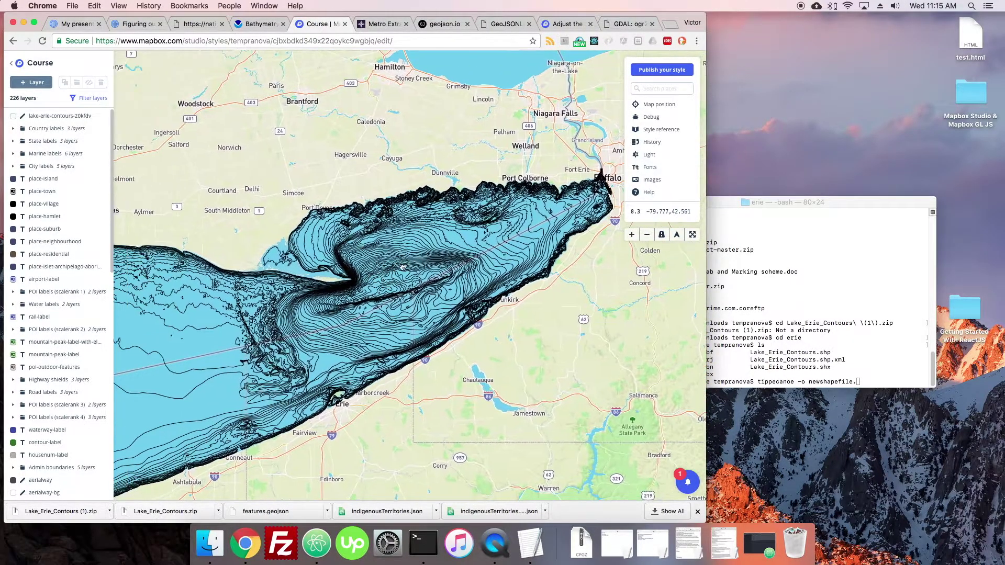
scroll(309, 281, down, 2)
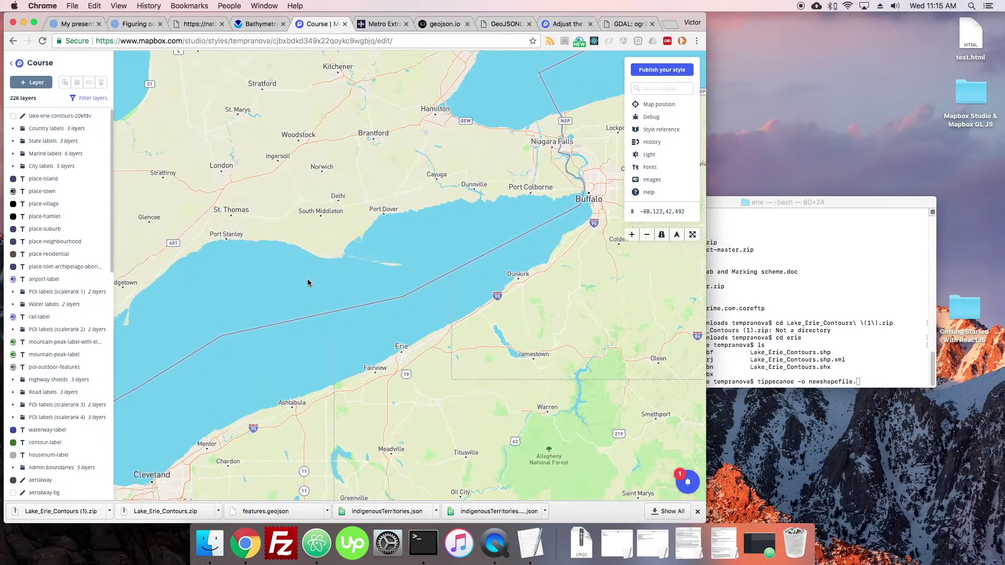
scroll(307, 283, up, 1)
scroll(315, 270, down, 1)
scroll(341, 264, up, 1)
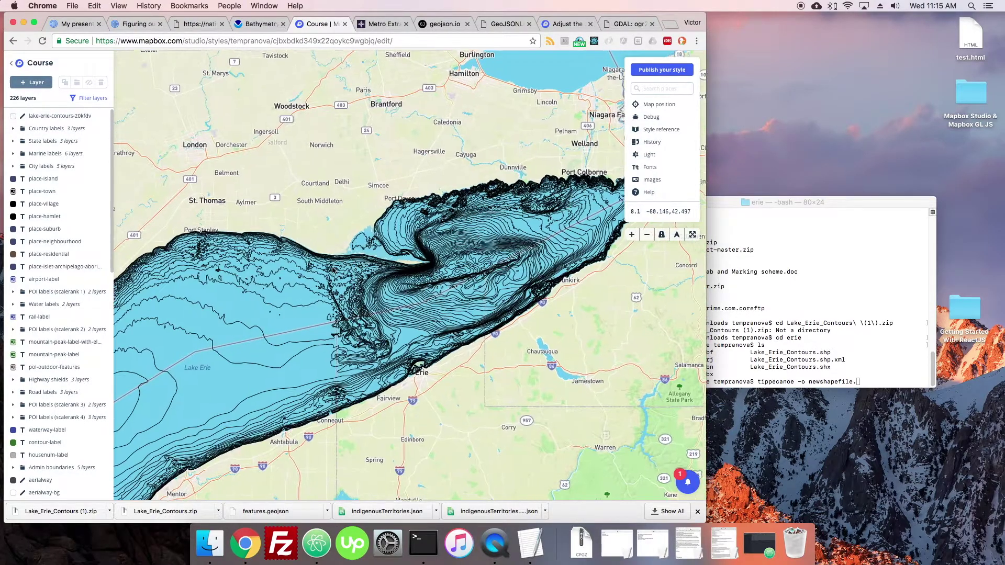
- Inspect lake-erie-contours-20kfdv's data source, Line type and 0–22 zoom range, then exit to Styles
click(79, 116)
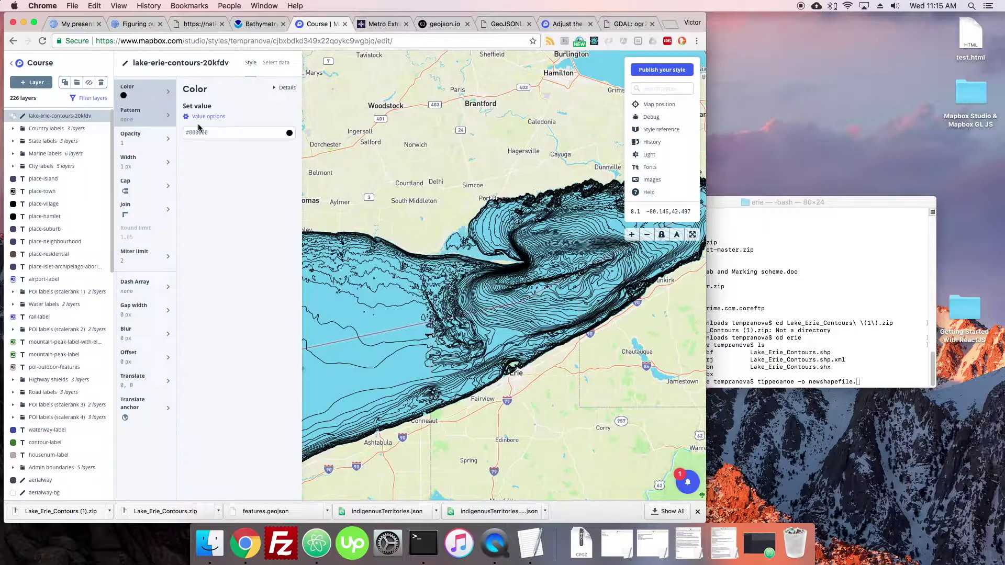
click(276, 63)
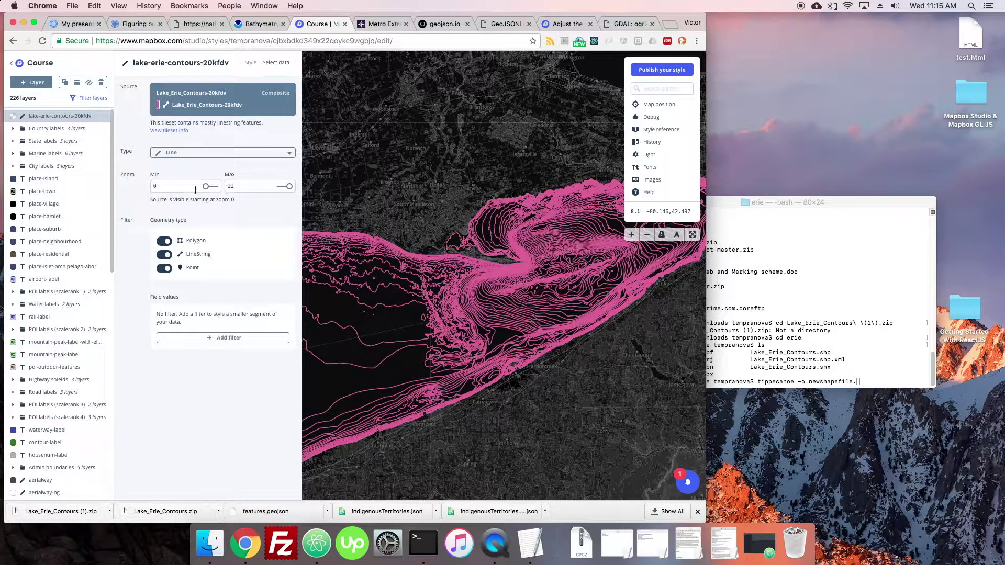
click(391, 305)
drag(390, 318, 391, 336)
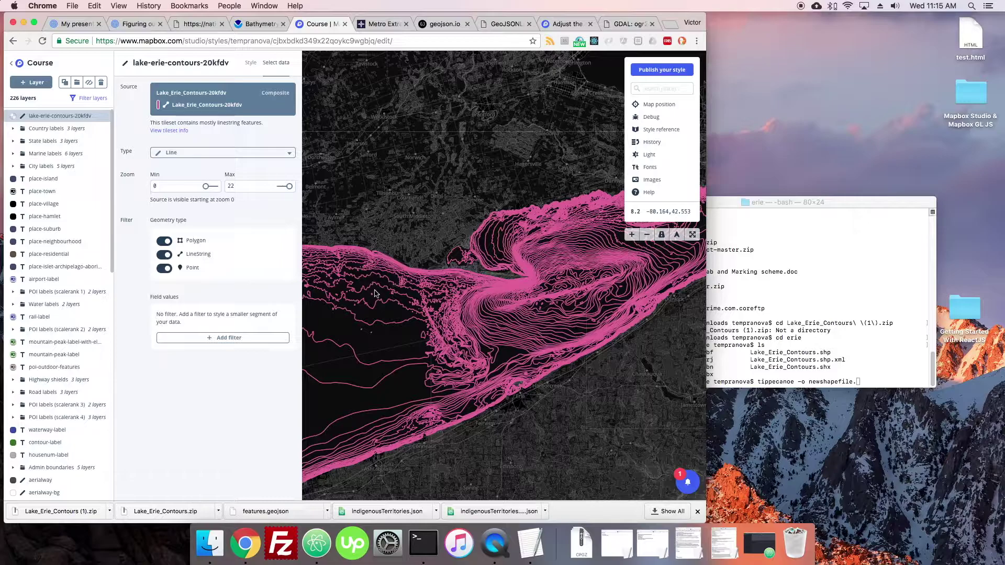
drag(395, 308, 393, 309)
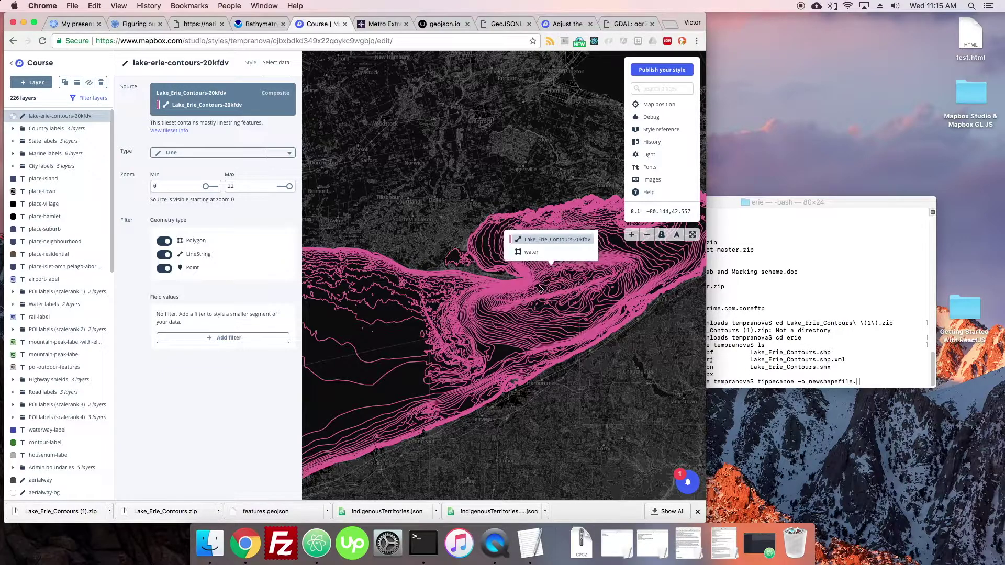
click(16, 63)
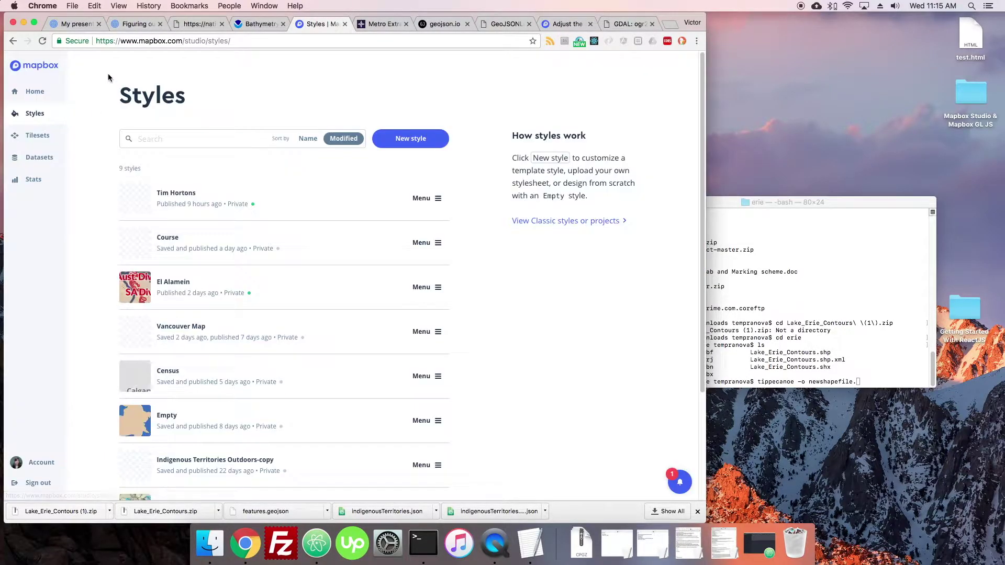
- Confirm Lake_Erie_Contours-20kfdv's zoom extent is z8 ~ z14 with nothing visible below zoom 8
click(37, 136)
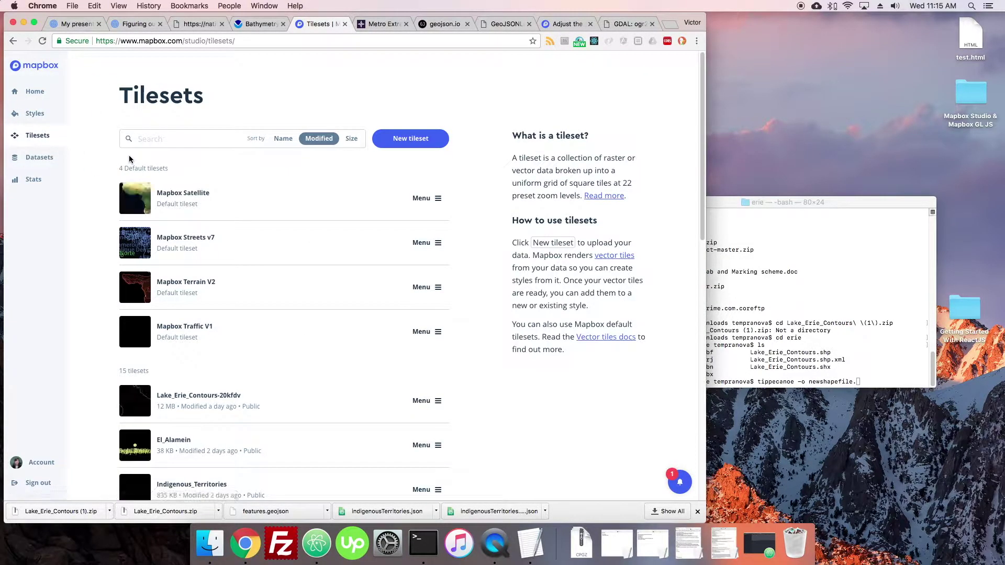
scroll(193, 180, down, 5)
click(190, 137)
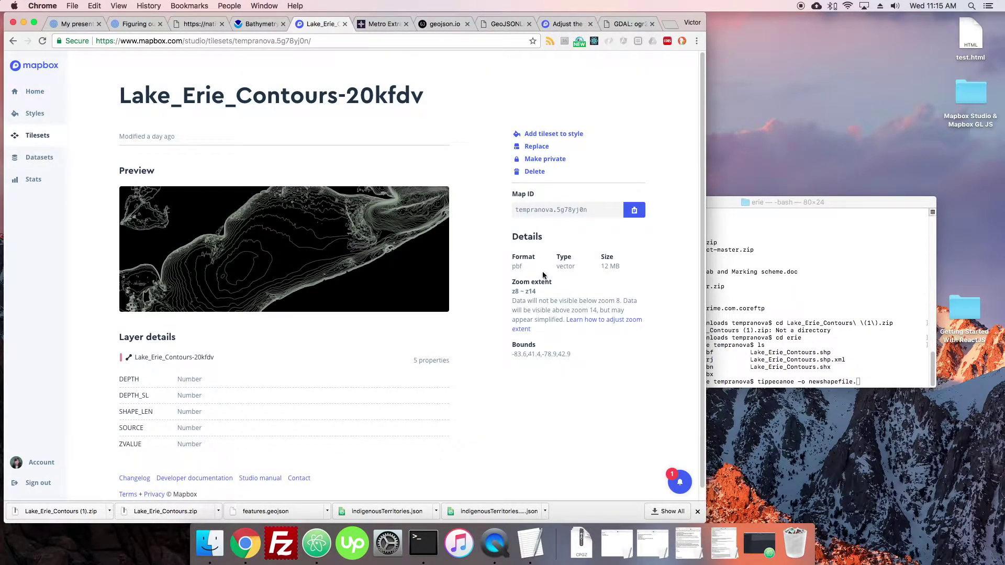
drag(537, 291, 513, 291)
drag(516, 301, 621, 302)
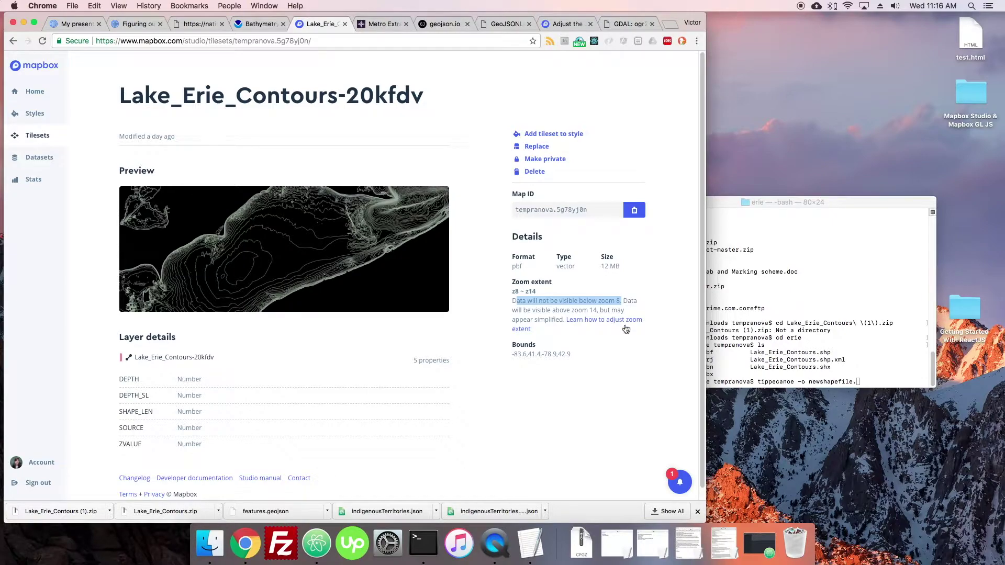
click(619, 304)
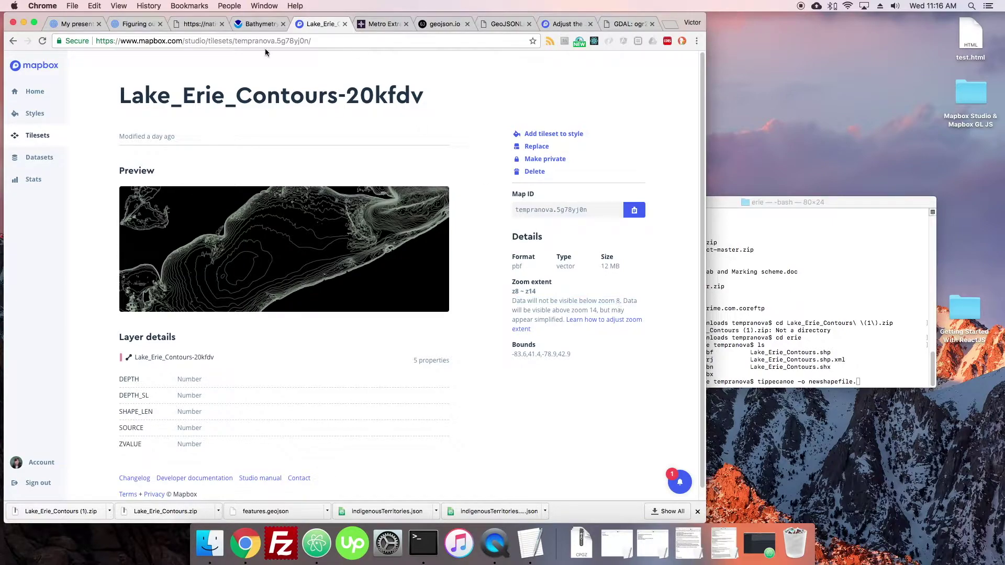
click(35, 113)
click(170, 241)
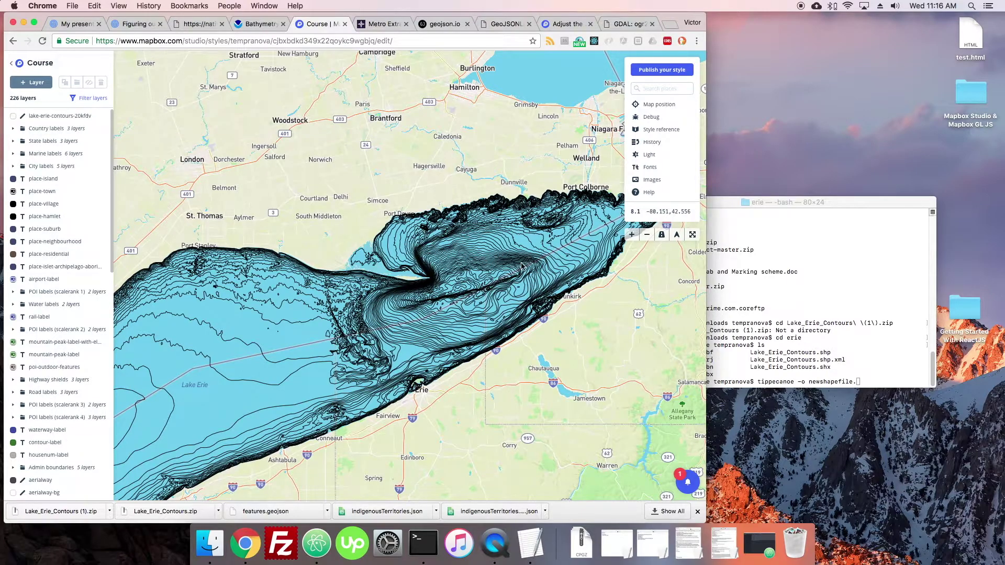
scroll(522, 267, up, 2)
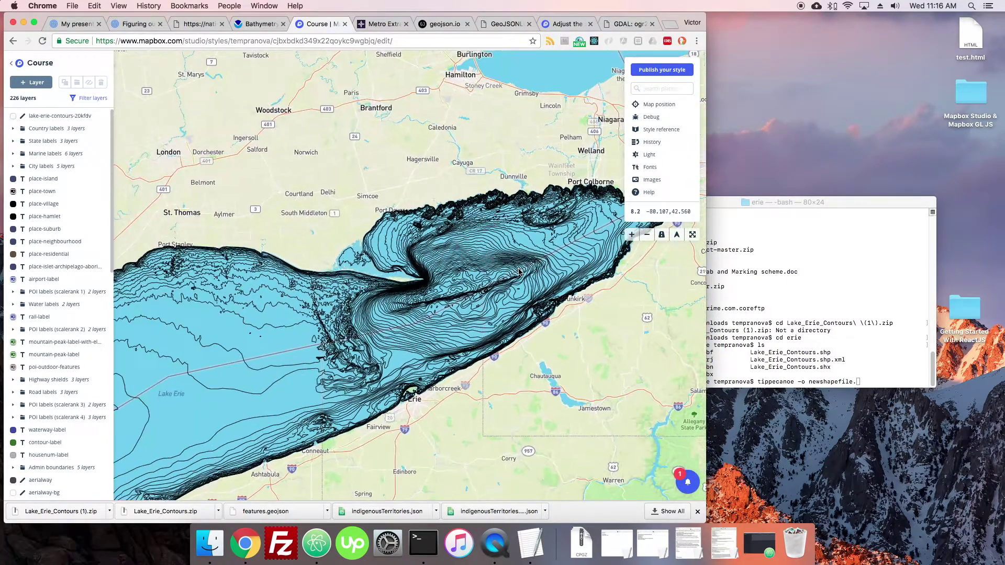
scroll(519, 272, down, 3)
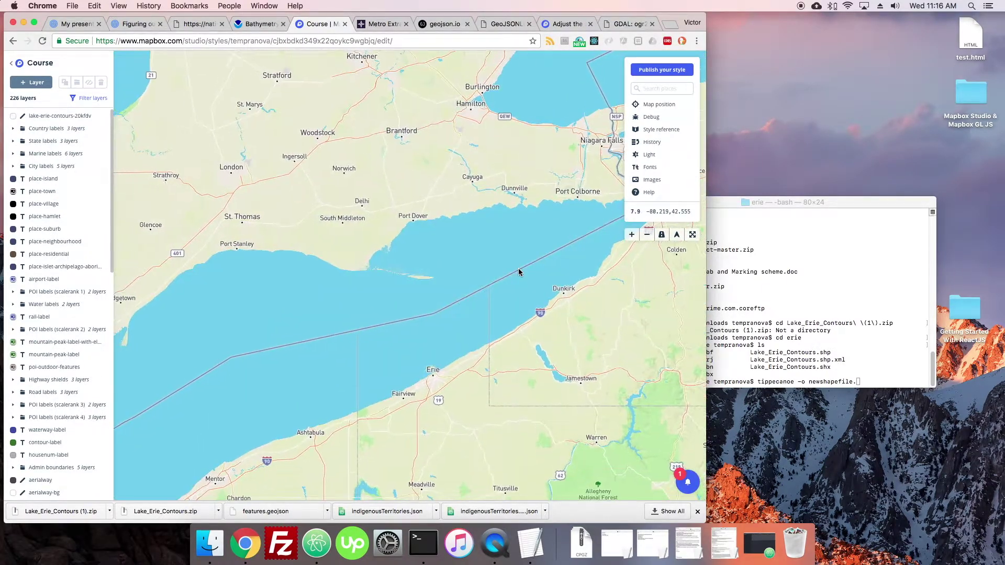
scroll(518, 269, up, 2)
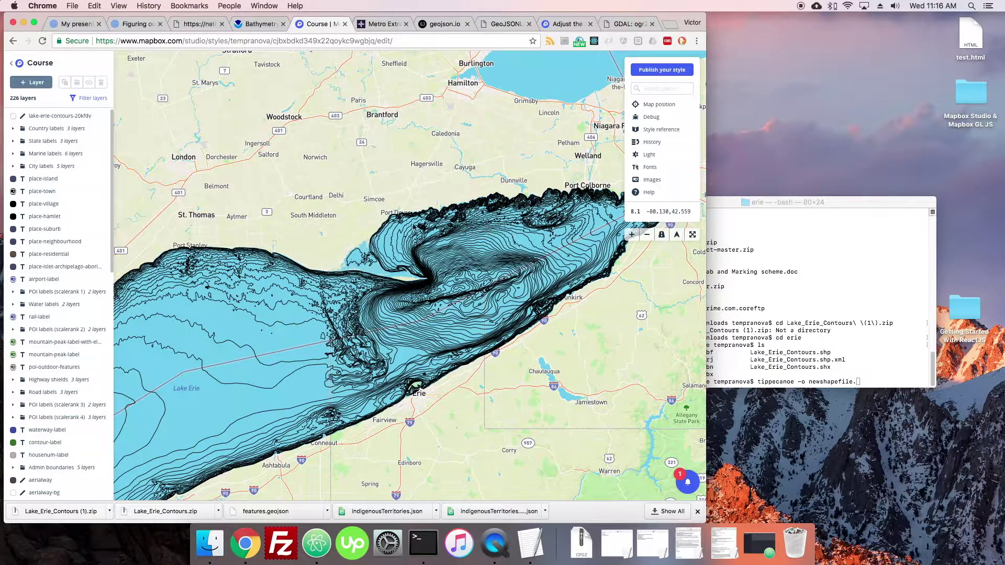
- Open the 'Adjust the zoom extent' help article and scroll down to its 'Create tiles with Tippecanoe' command example
click(565, 23)
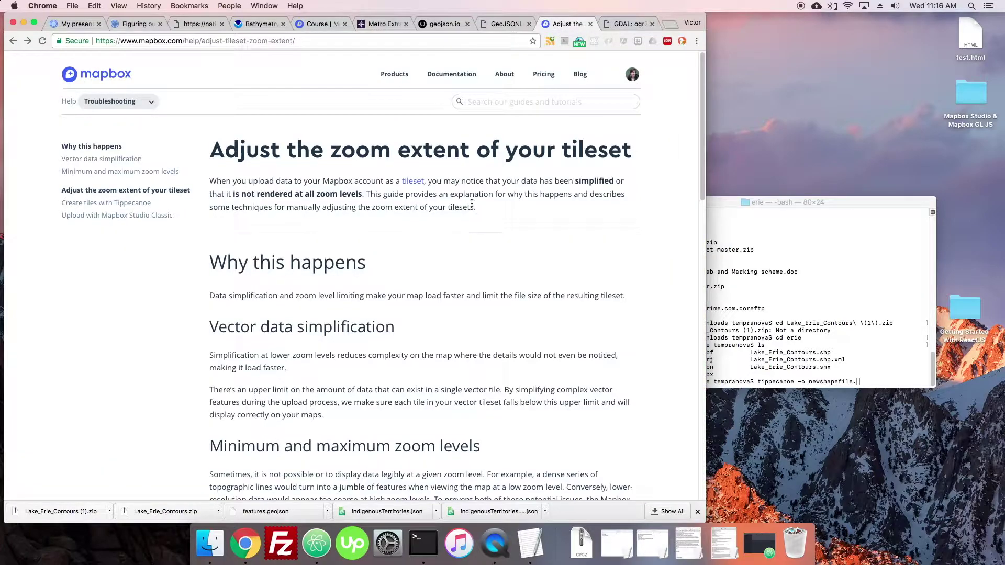
drag(210, 151, 630, 157)
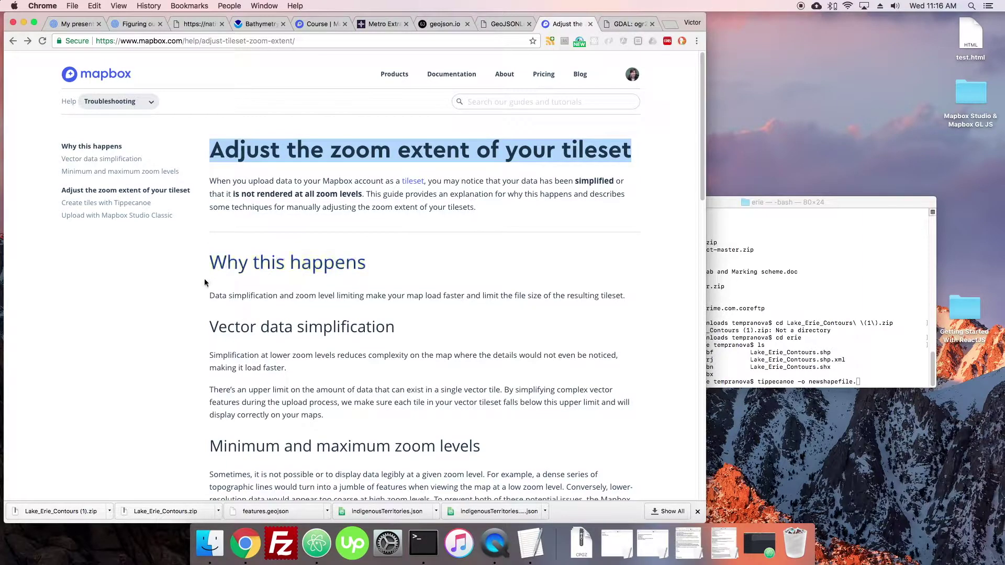
scroll(207, 283, down, 2)
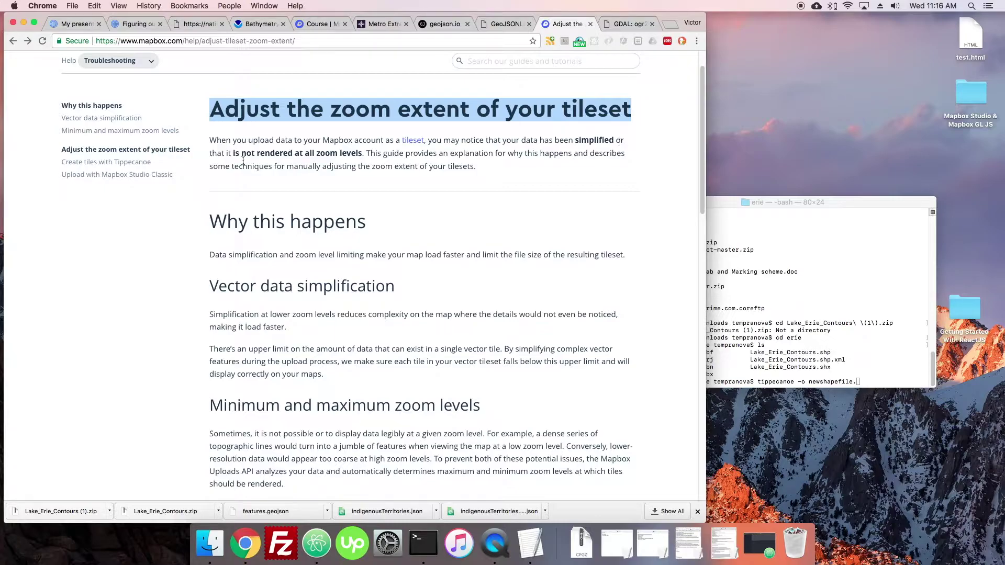
scroll(394, 242, down, 6)
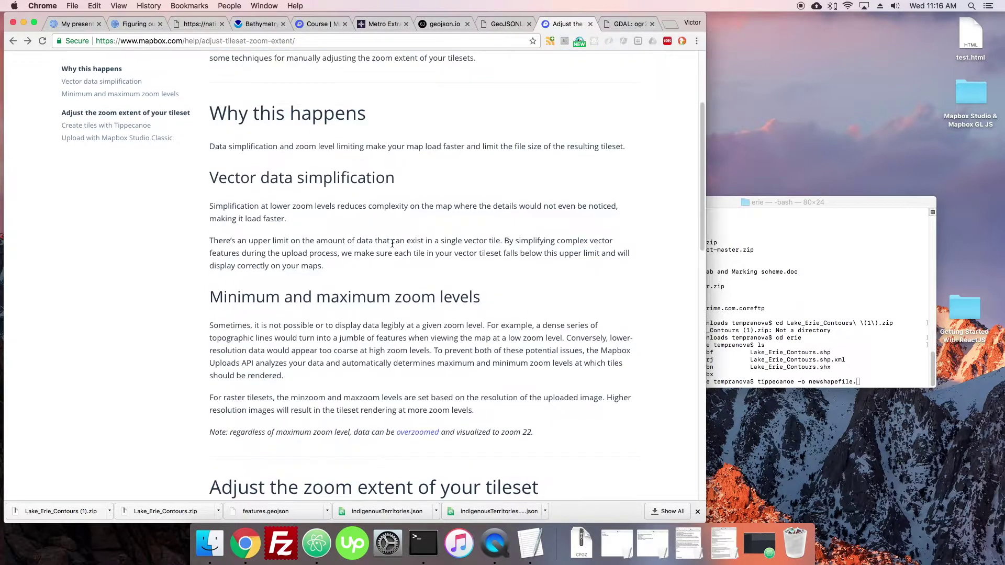
scroll(190, 257, down, 6)
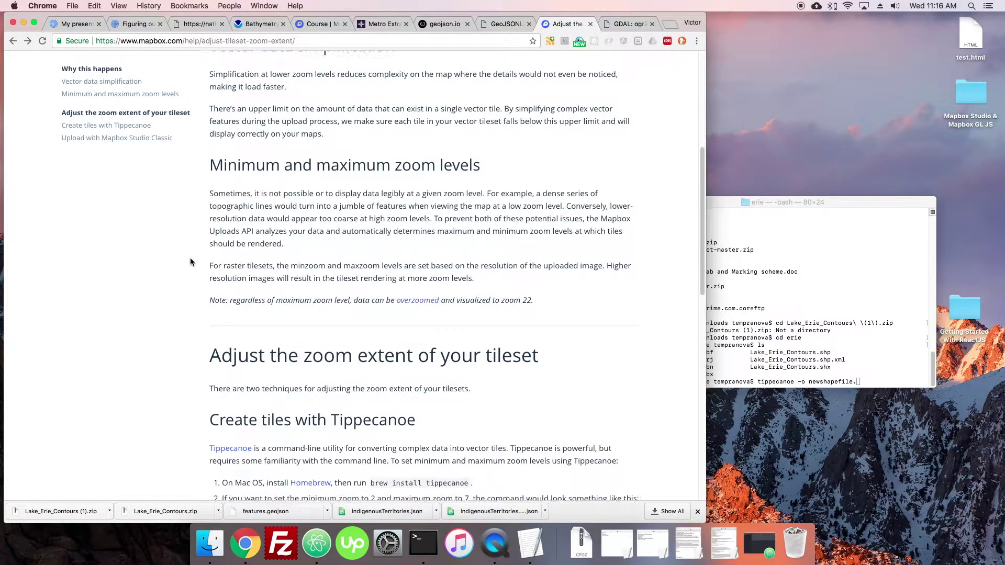
scroll(191, 260, down, 4)
scroll(192, 257, up, 7)
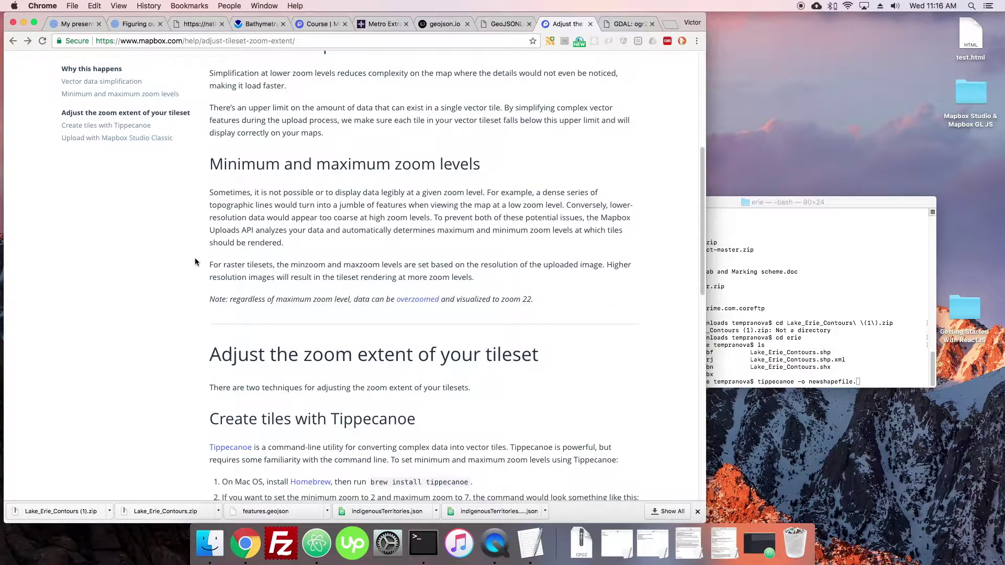
scroll(194, 258, down, 4)
scroll(196, 257, down, 1)
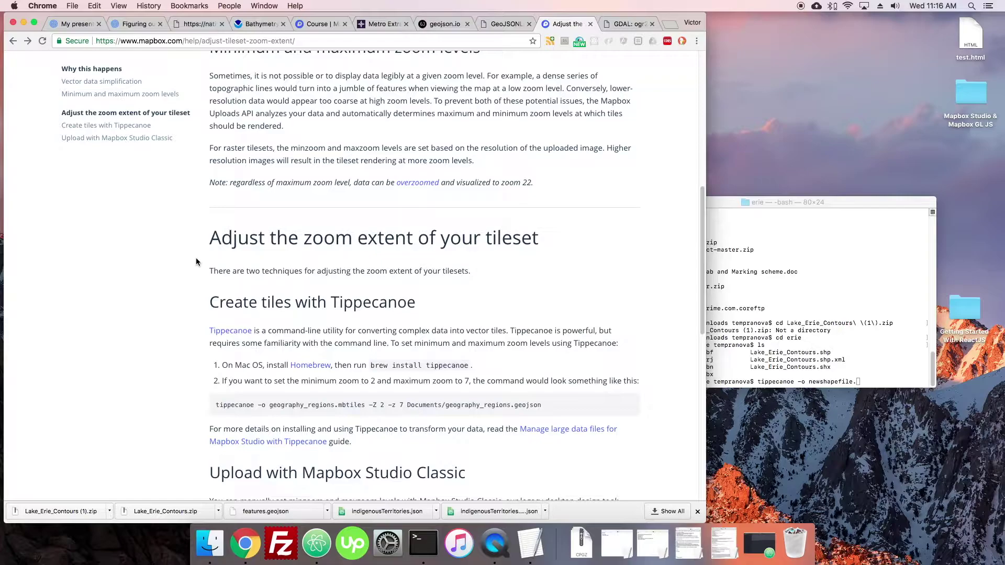
scroll(198, 260, down, 4)
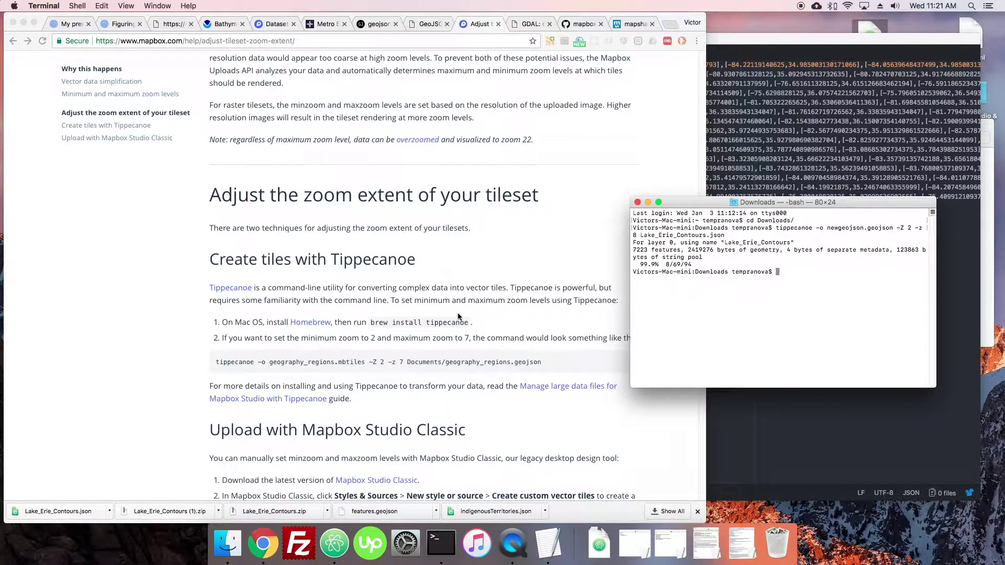
click(306, 363)
- Copy the help page's sample tippecanoe command and paste it at the Terminal prompt
drag(544, 363, 212, 366)
key(super+c)
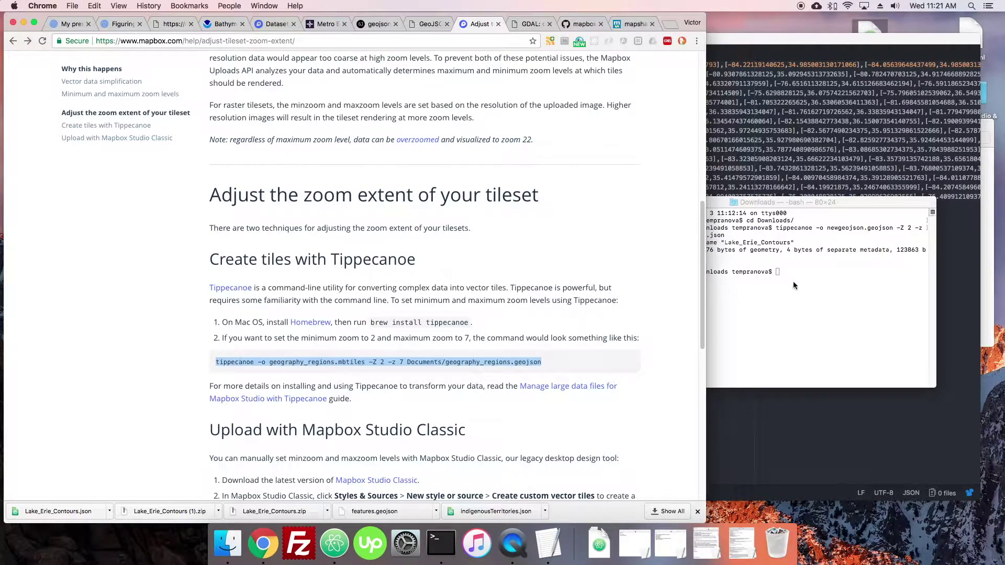
click(787, 282)
key(super+v)
- Change the command's input file to Lake_Erie_Contours.json and its maximum zoom from 7 to 8
key(BackSpace)
key(BackSpace)
key(BackSpace)
key(BackSpace)
key(BackSpace)
key(BackSpace)
key(BackSpace)
key(BackSpace)
key(BackSpace)
key(BackSpace)
key(BackSpace)
key(BackSpace)
key(BackSpace)
key(BackSpace)
key(BackSpace)
key(BackSpace)
key(BackSpace)
key(BackSpace)
key(BackSpace)
key(BackSpace)
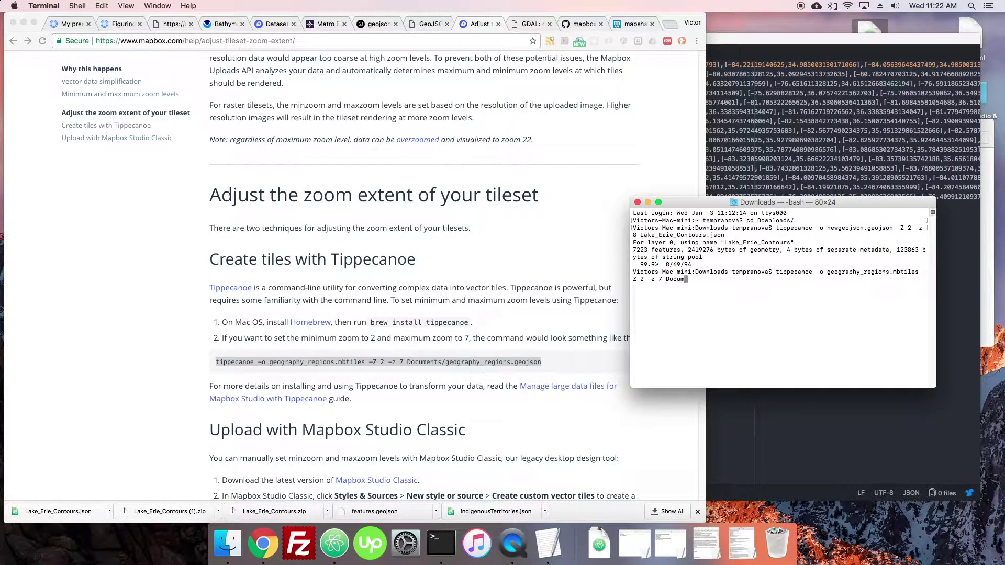
key(BackSpace)
key(BackSpace)
key(BackSpace)
key(BackSpace)
text(Lake_Erie_Contours.json)
key(Left)
key(Left)
key(Left)
key(Left)
key(Left)
key(Left)
key(Left)
key(BackSpace)
text(8)
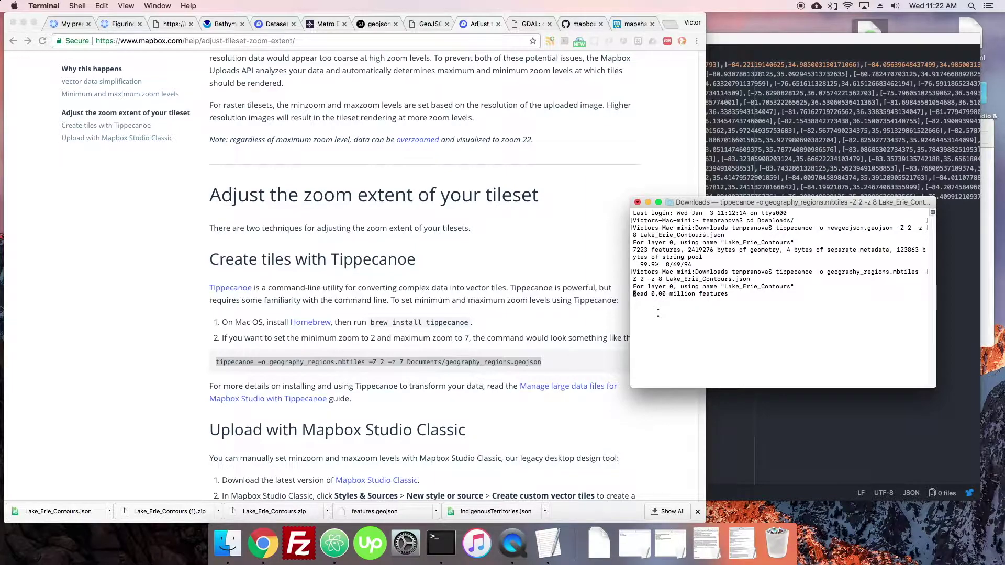
- Look for the new tiles file in Downloads, then return to Mapbox Studio in the browser
click(599, 544)
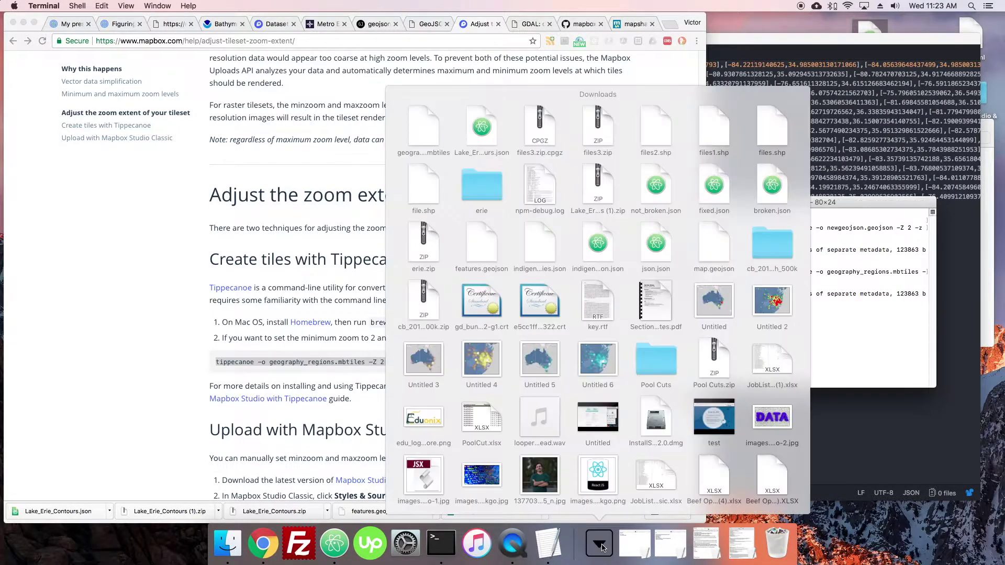
click(599, 544)
click(529, 197)
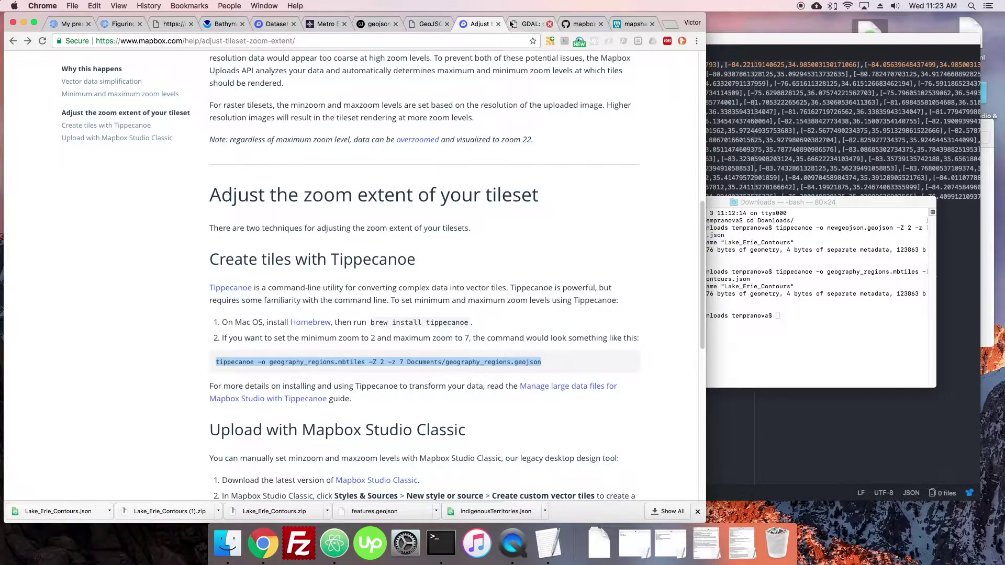
click(272, 24)
- Upload geography_regions.mbtiles as a new tileset from the Tilesets page
click(42, 136)
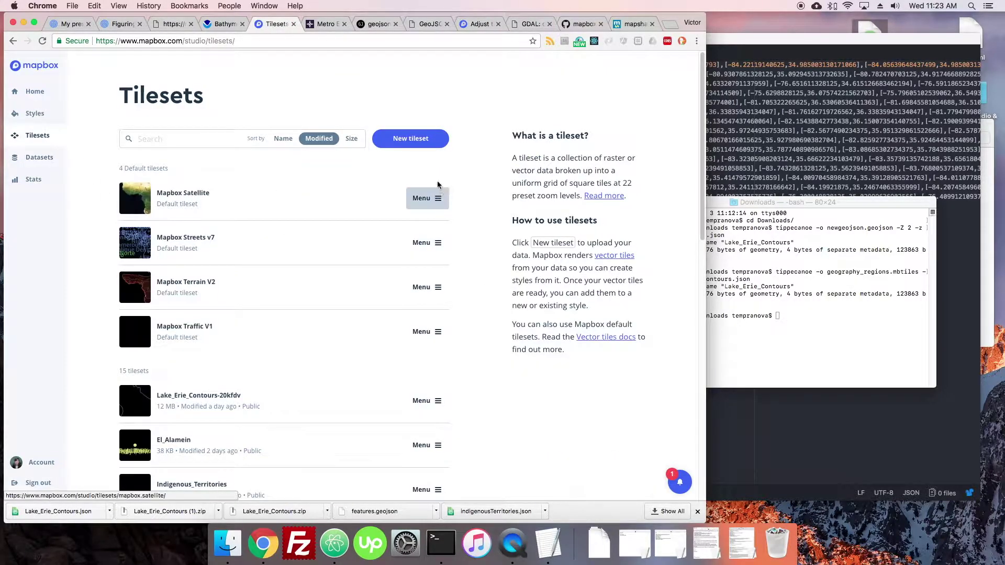
click(410, 139)
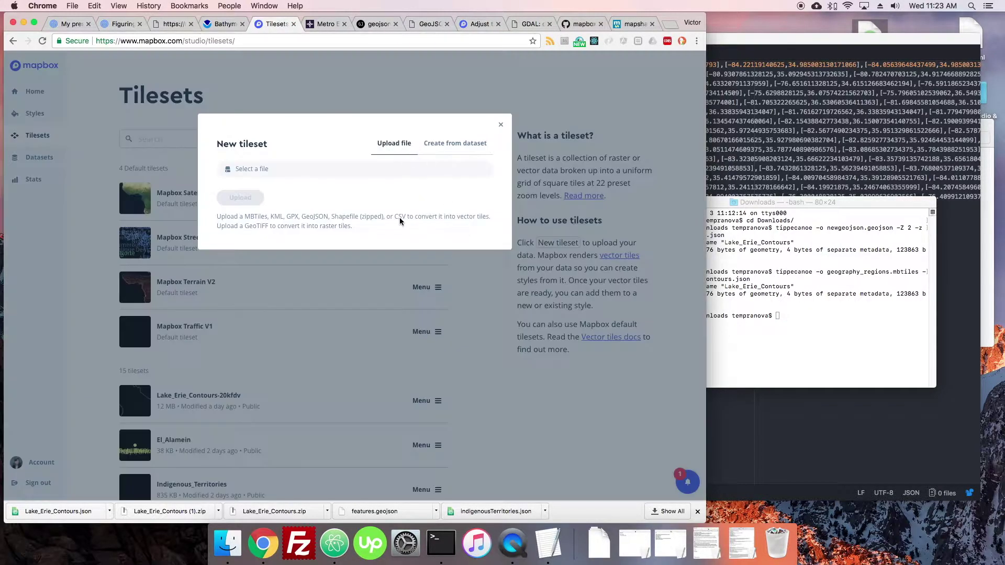
click(251, 169)
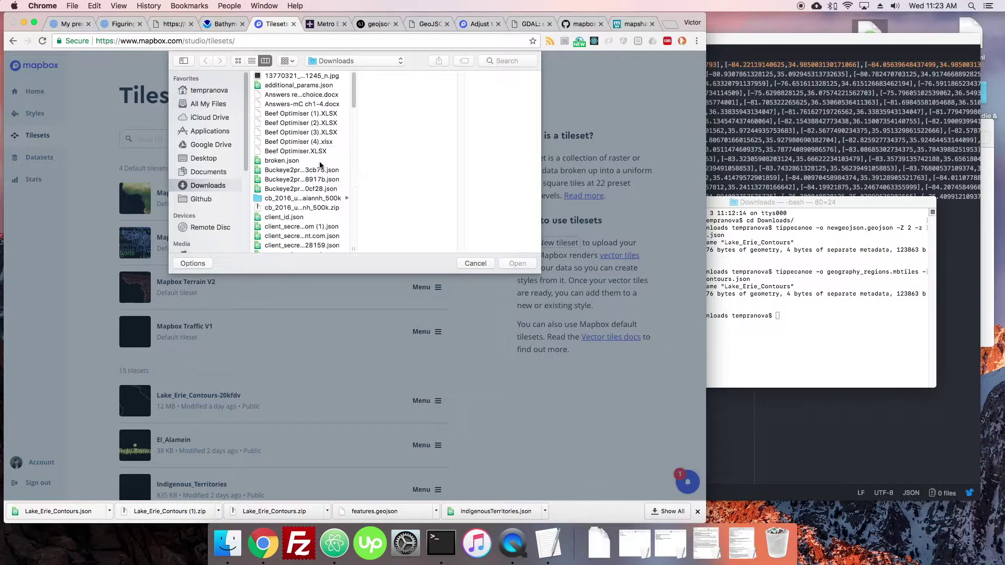
text(geo)
click(517, 263)
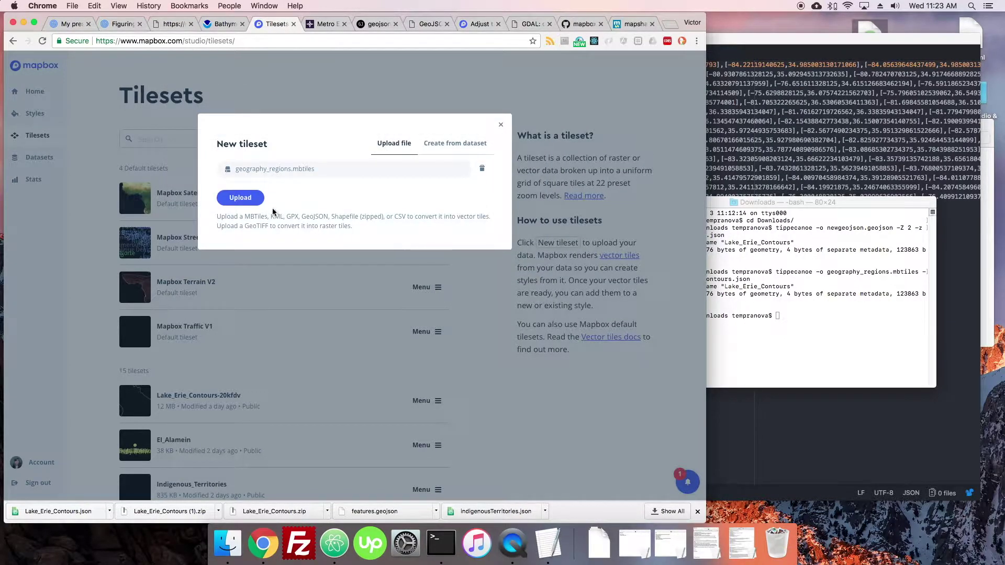
click(256, 200)
- Check the geography_regions upload's progress in the tileset list, then go to the map styles list
click(680, 481)
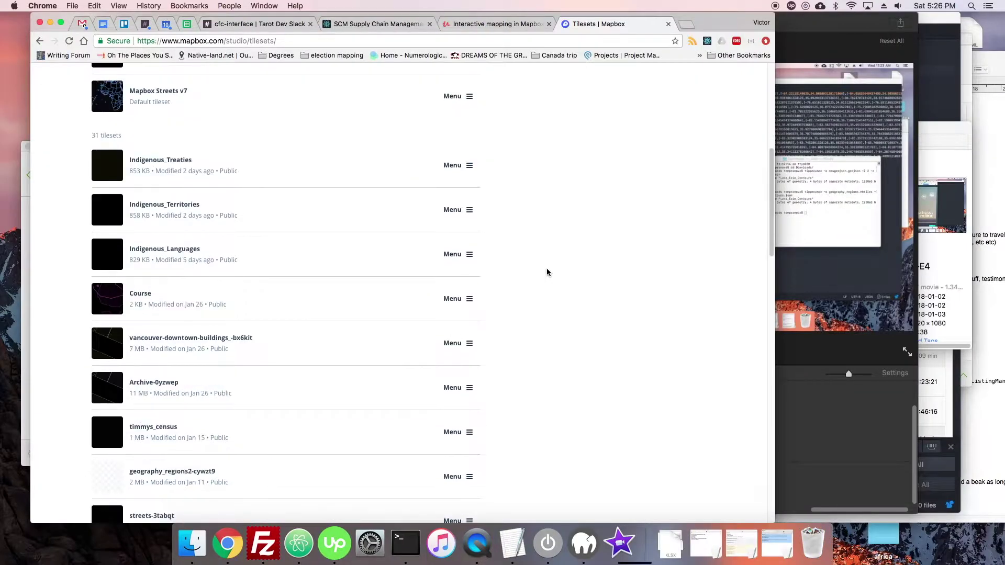
scroll(547, 268, up, 5)
scroll(546, 268, down, 4)
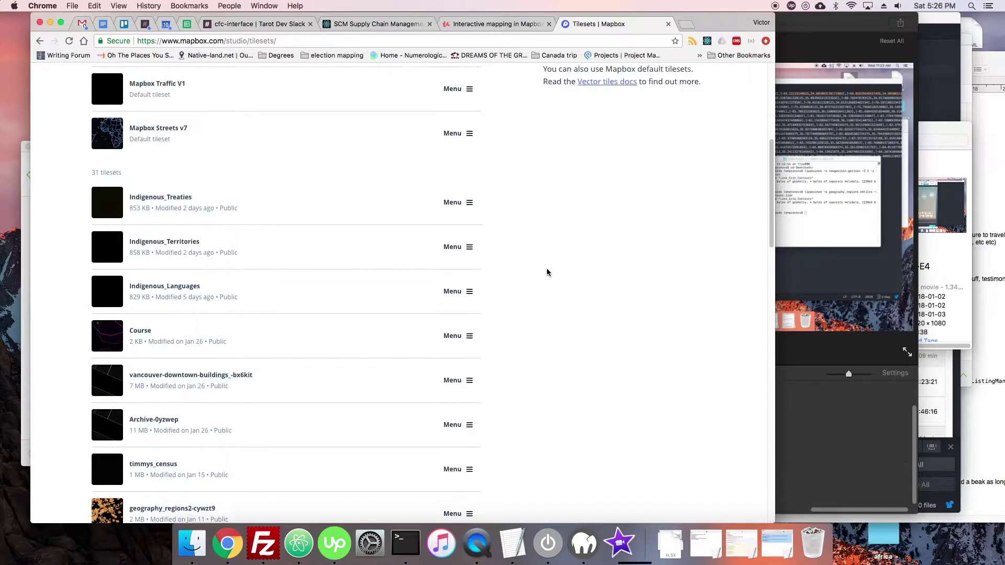
scroll(547, 272, down, 3)
scroll(546, 272, down, 3)
scroll(546, 272, up, 5)
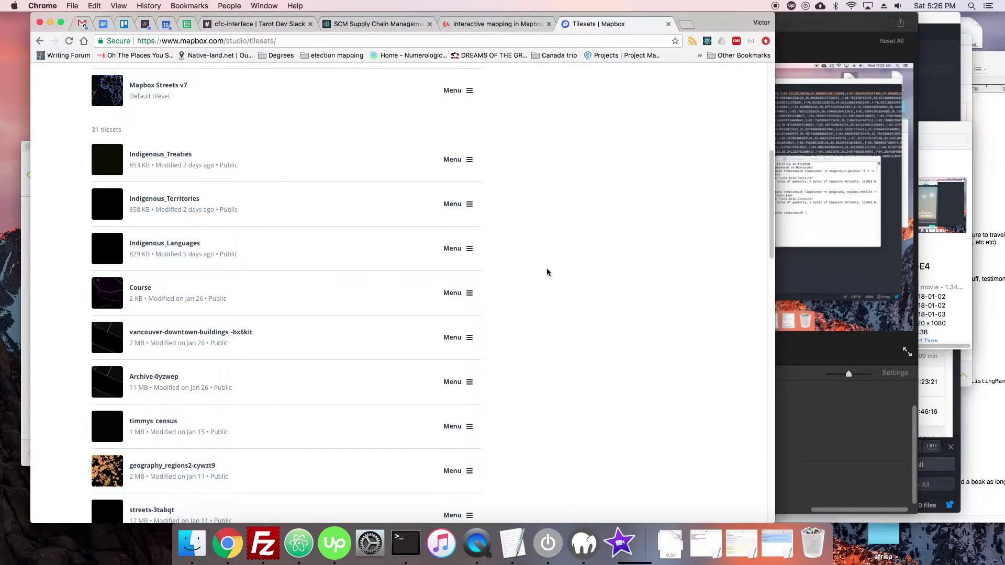
scroll(546, 272, up, 5)
click(607, 118)
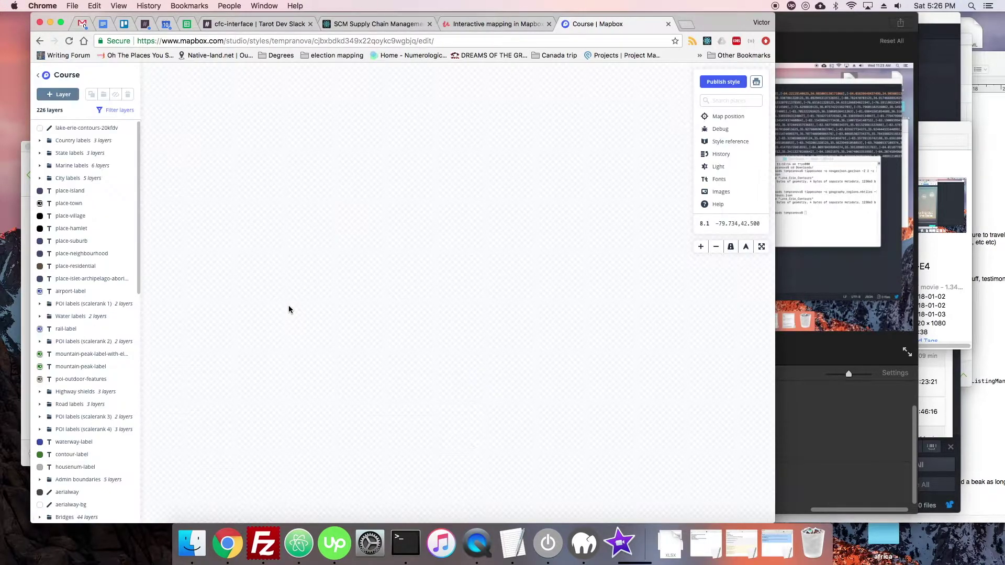
- Start a new layer in the Course style and choose the Lake_Erie_Contours tileset as its source
key(n)
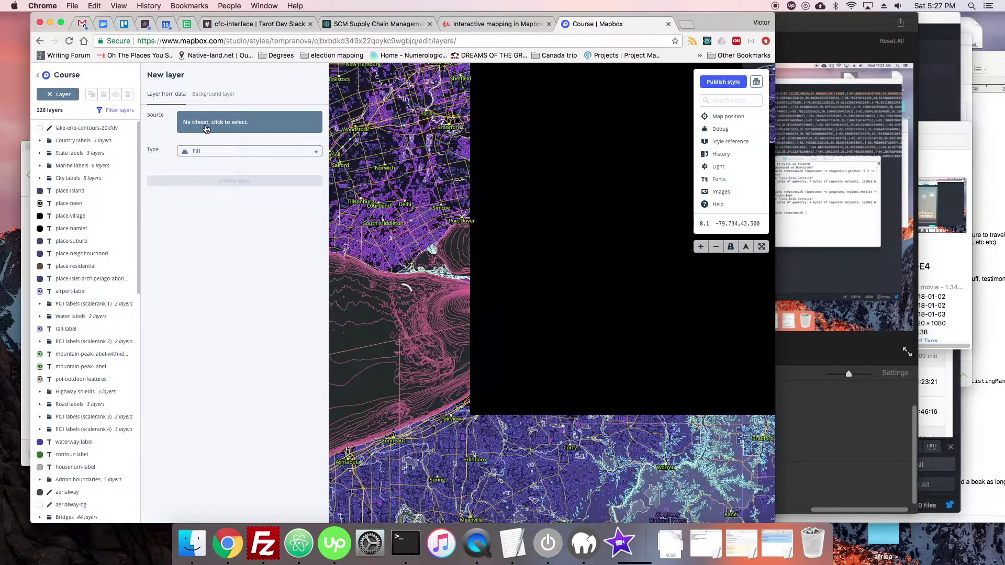
scroll(517, 302, down, 5)
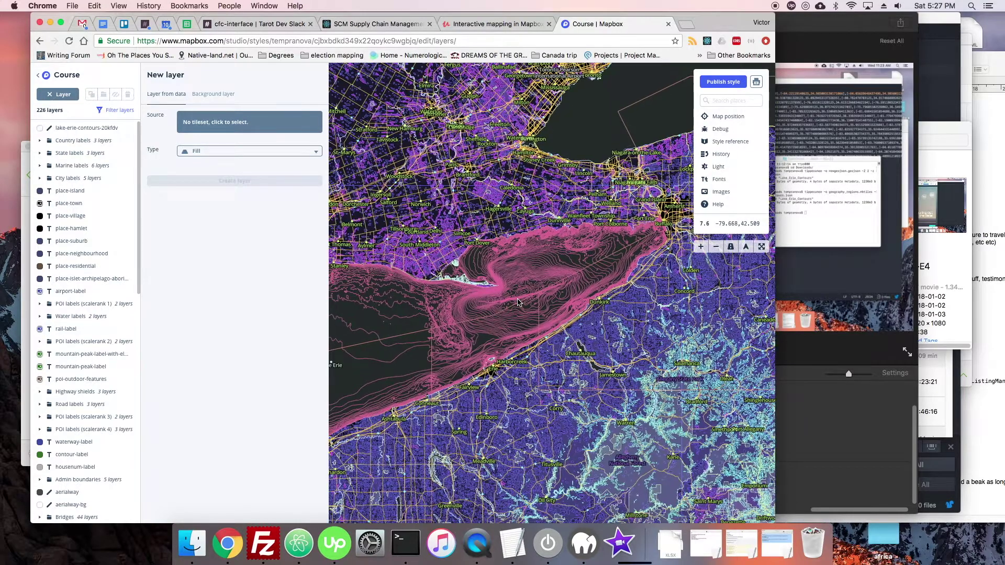
click(226, 134)
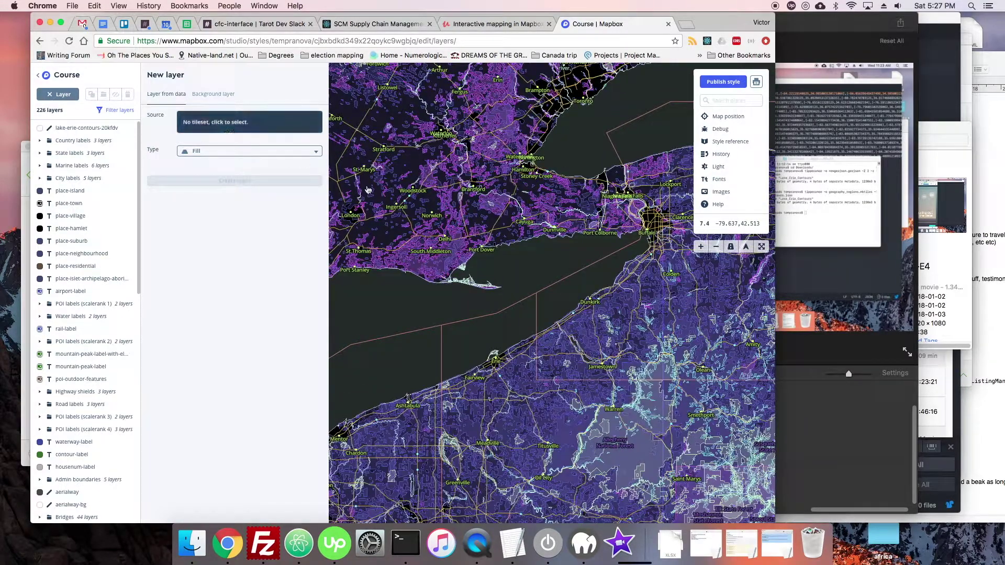
scroll(406, 307, down, 10)
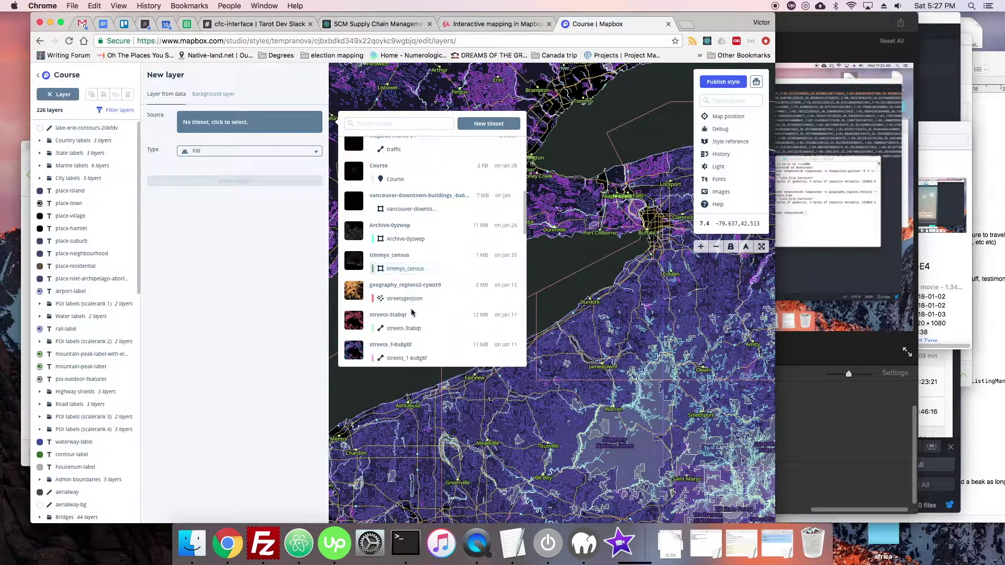
scroll(411, 311, down, 5)
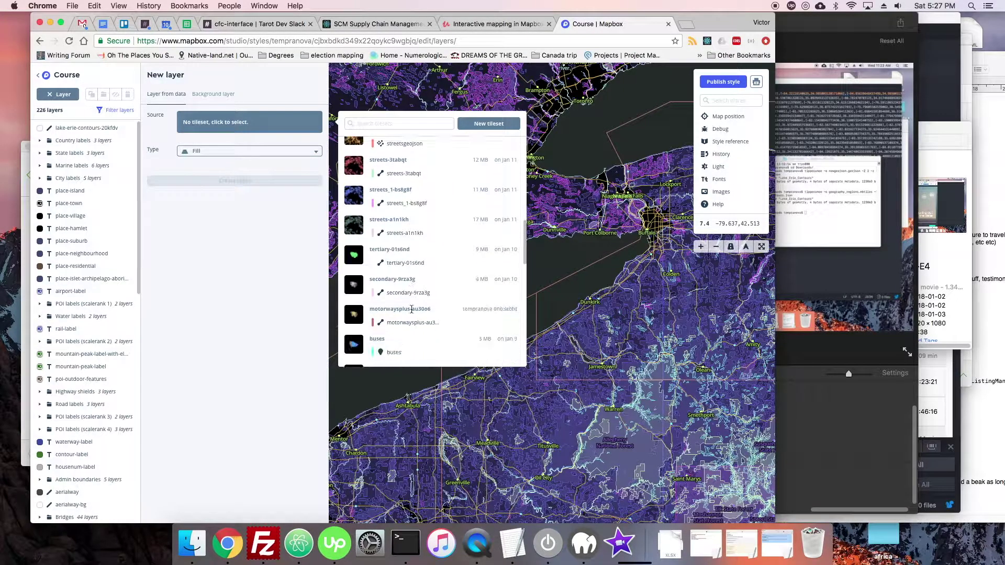
scroll(411, 309, down, 5)
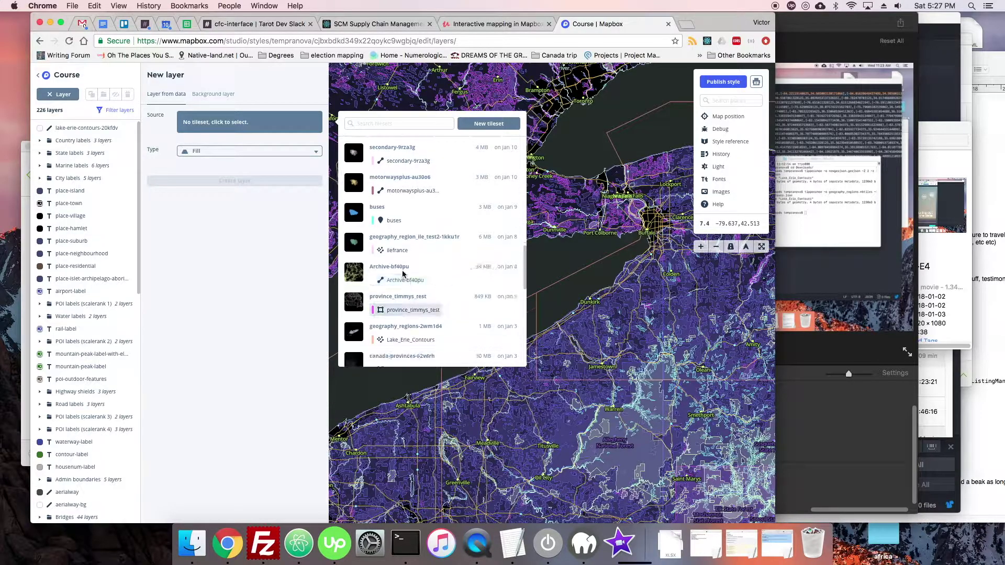
scroll(411, 325, down, 1)
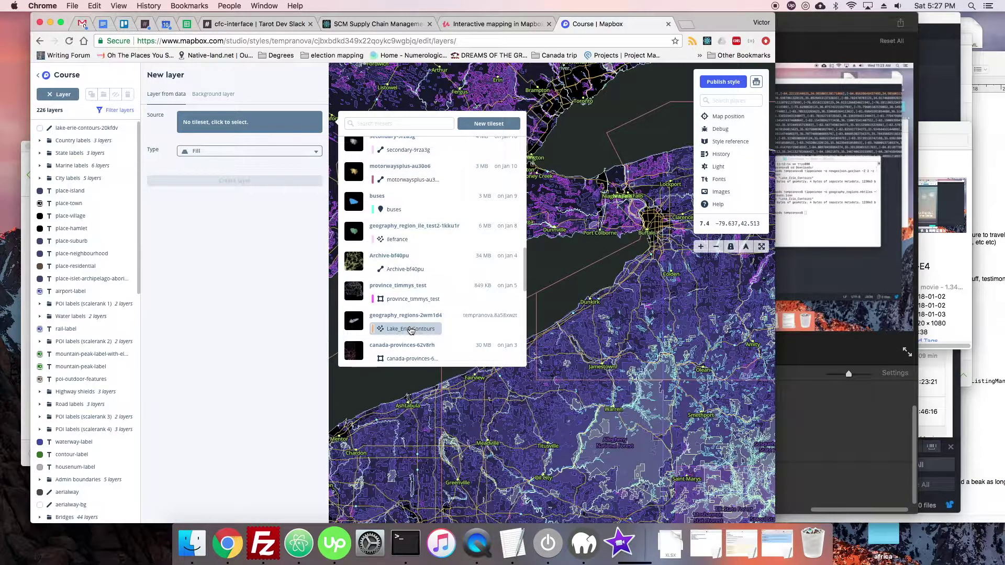
click(411, 329)
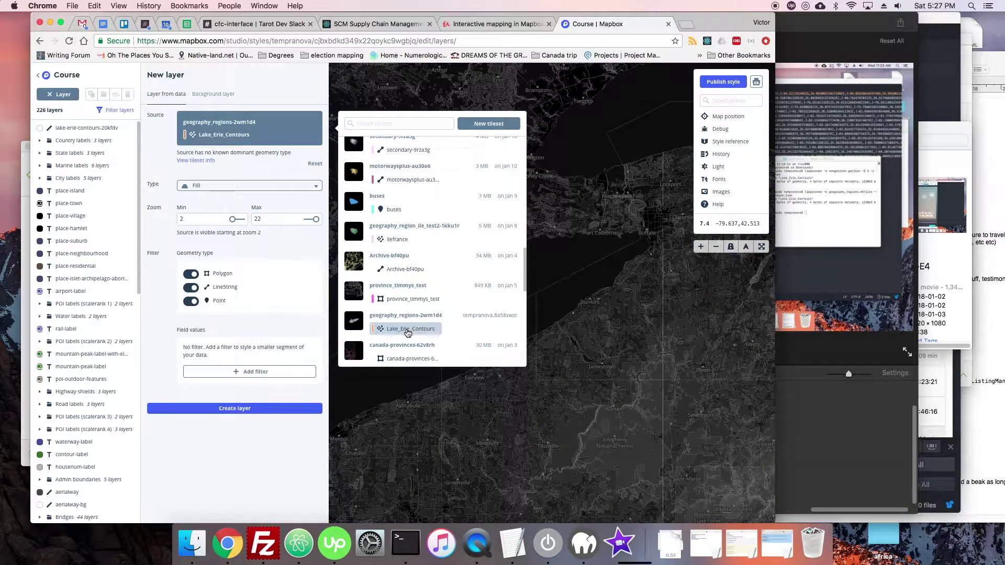
click(291, 243)
- Create the lake-erie-contours layer and change its type to Line
scroll(403, 334, down, 2)
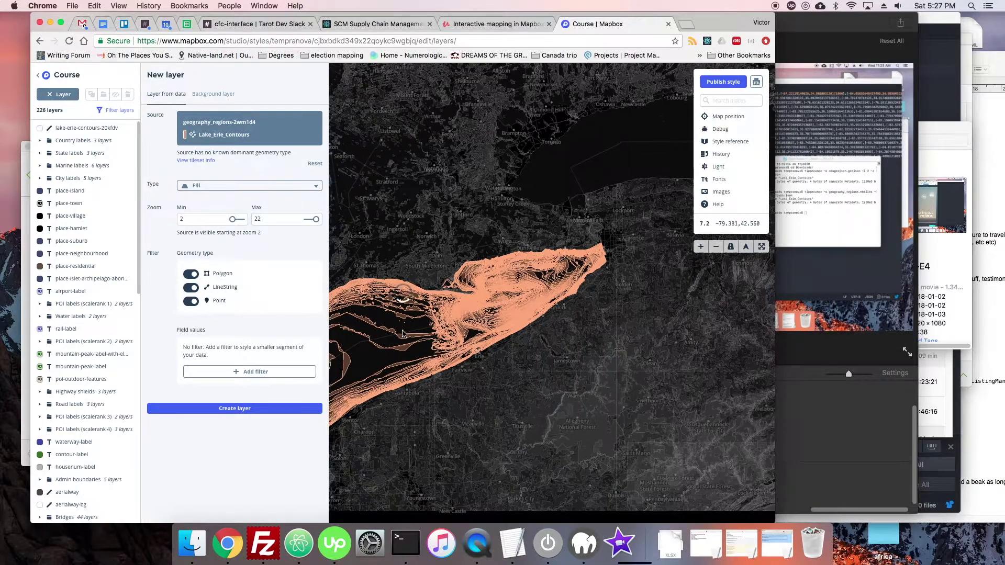
click(235, 409)
click(246, 166)
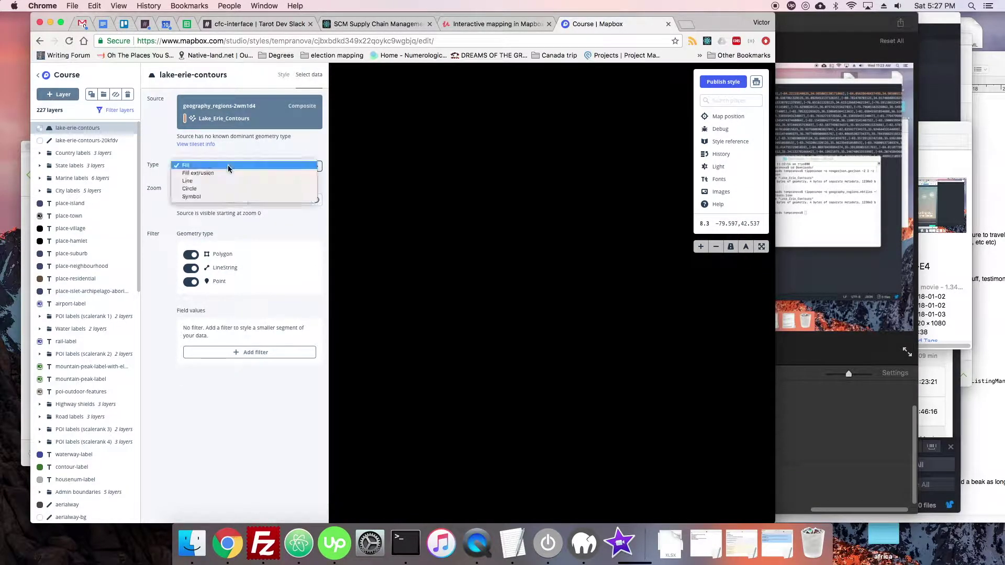
click(215, 182)
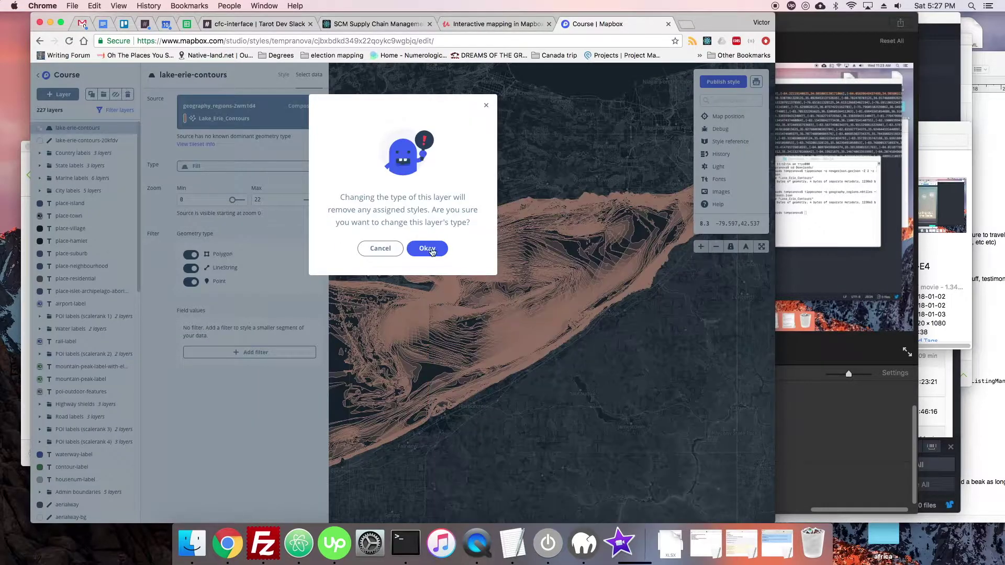
click(427, 248)
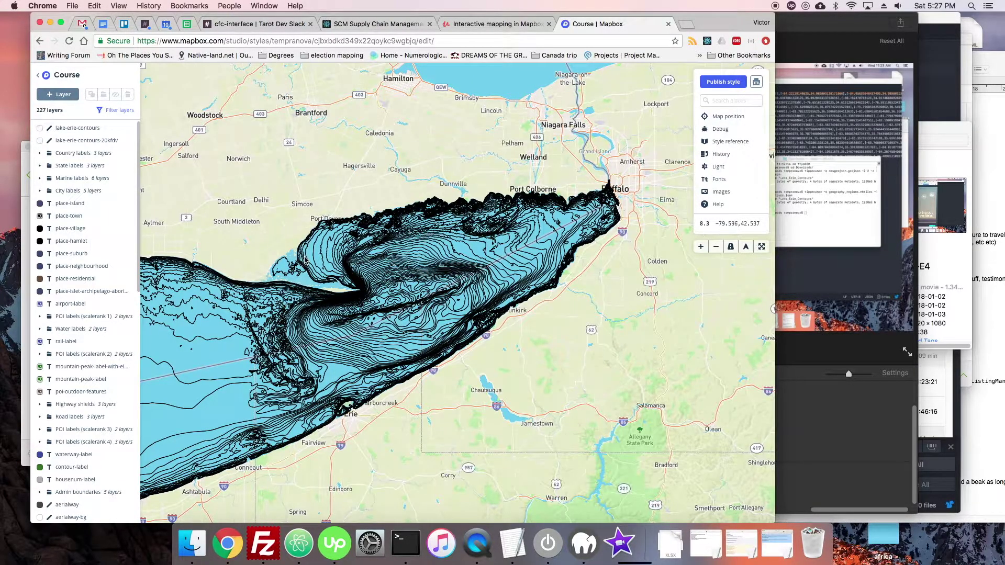
- Zoom in and out over a recentred Lake Erie to check the contour lines at different zoom levels
scroll(305, 260, down, 5)
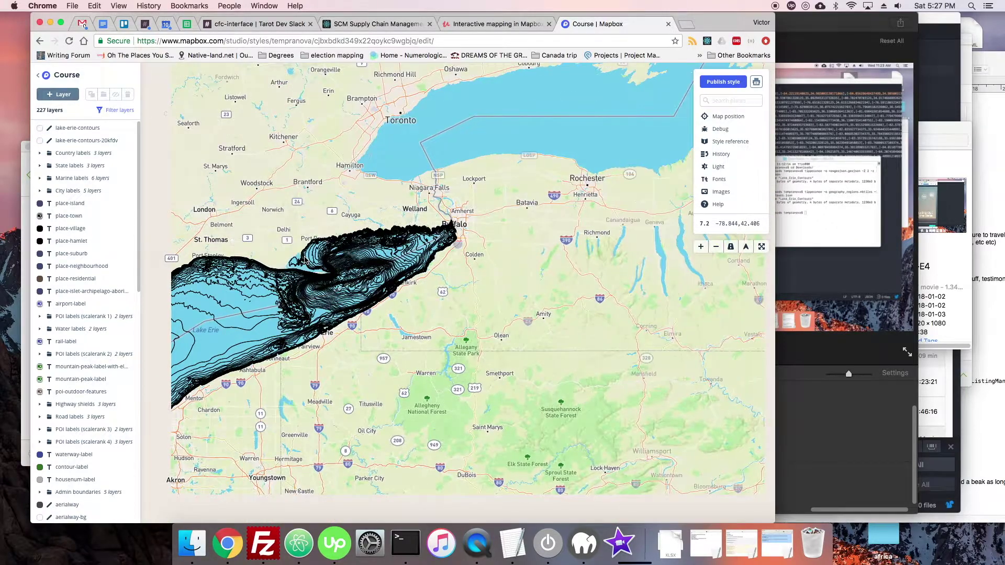
scroll(305, 259, down, 2)
drag(305, 259, 431, 251)
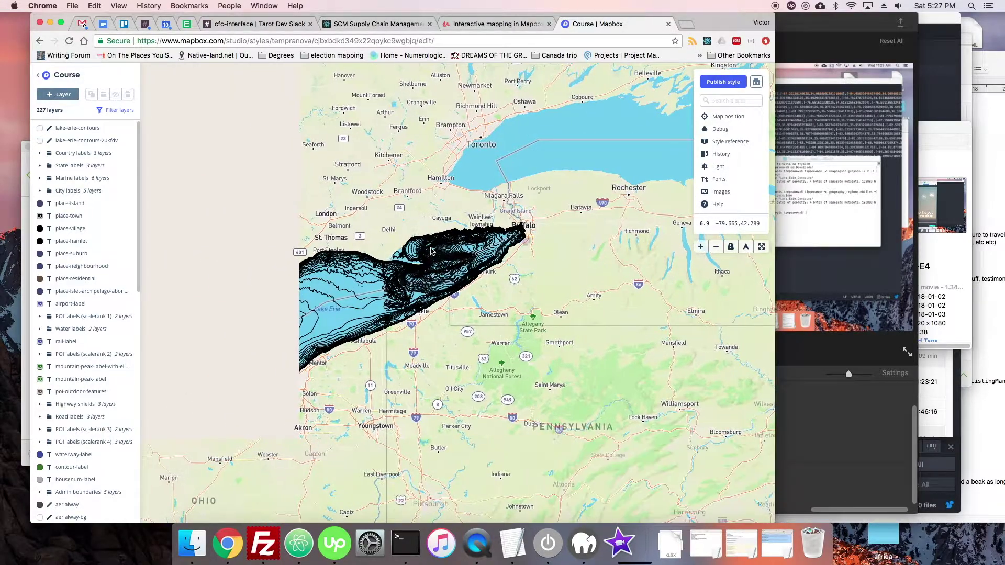
scroll(462, 258, up, 5)
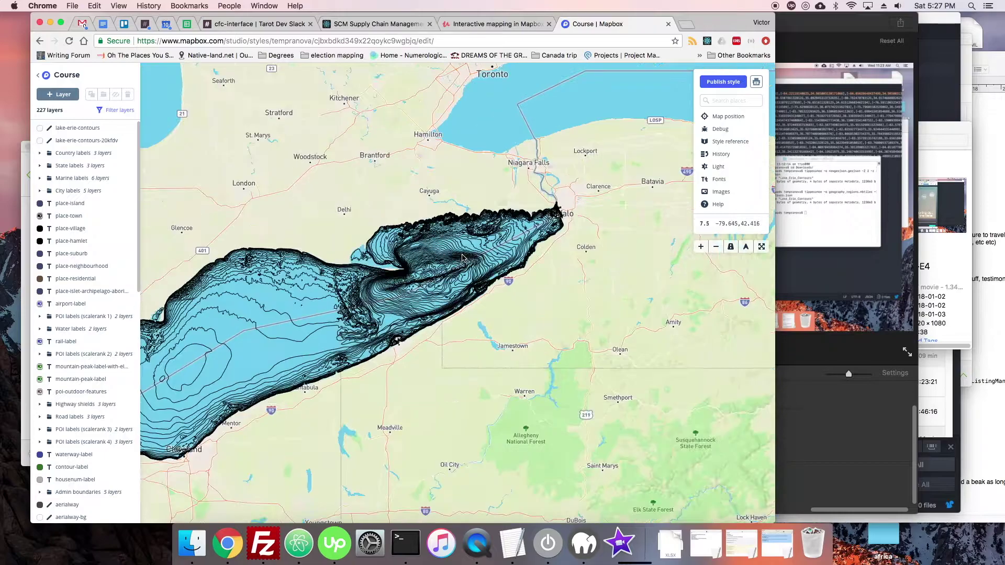
scroll(454, 260, down, 5)
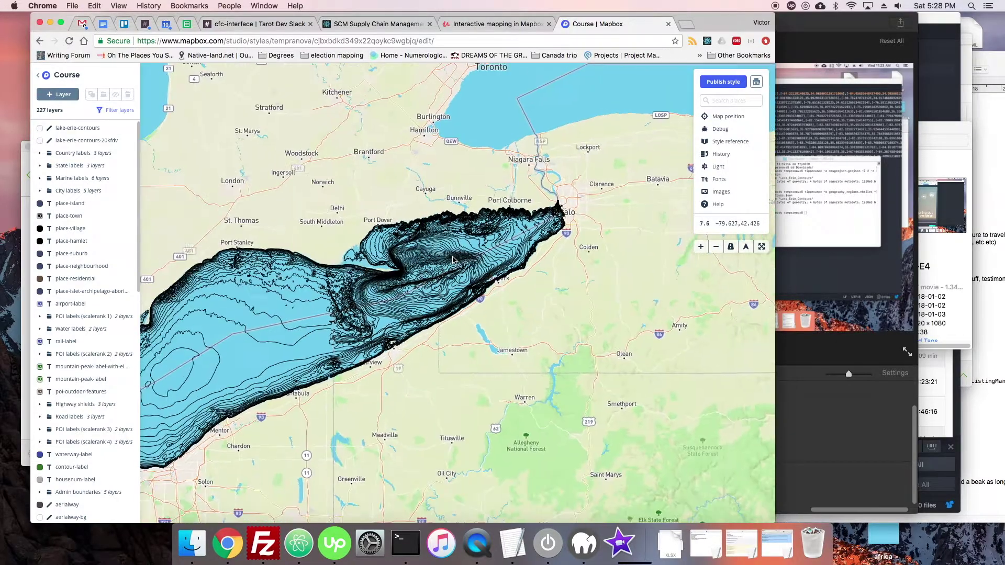
scroll(453, 259, down, 3)
scroll(453, 259, up, 3)
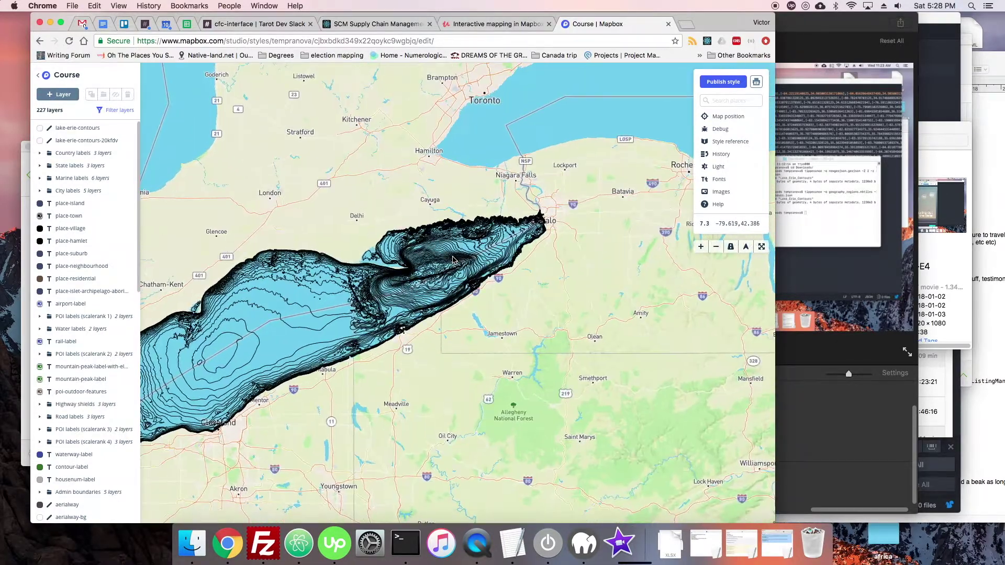
scroll(453, 259, down, 5)
scroll(453, 259, down, 8)
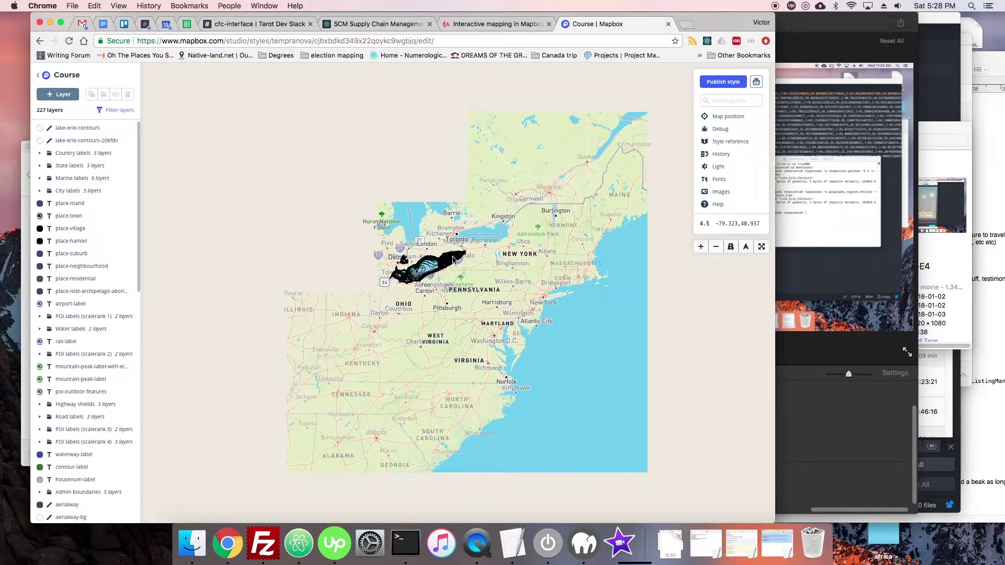
scroll(452, 260, down, 5)
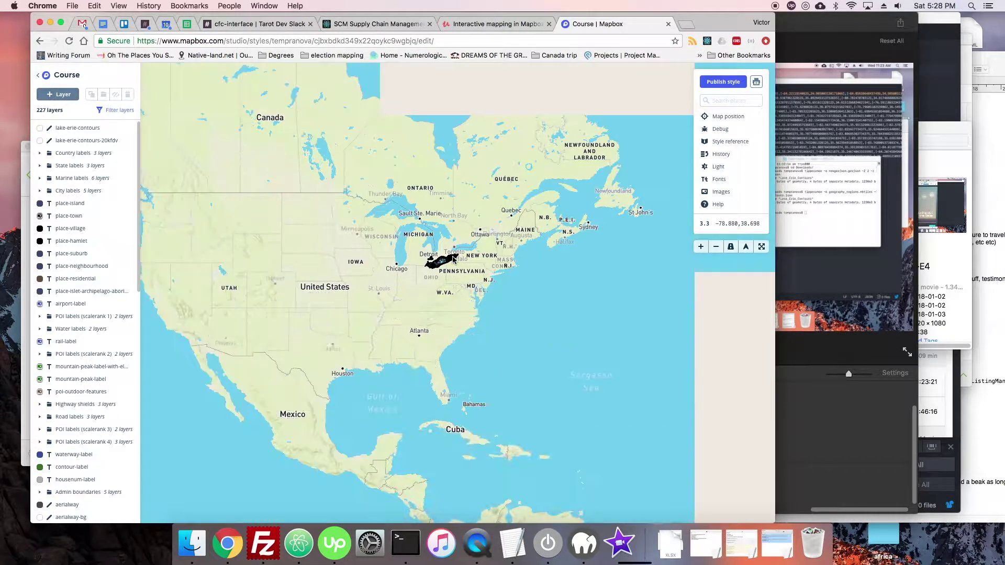
scroll(444, 268, up, 15)
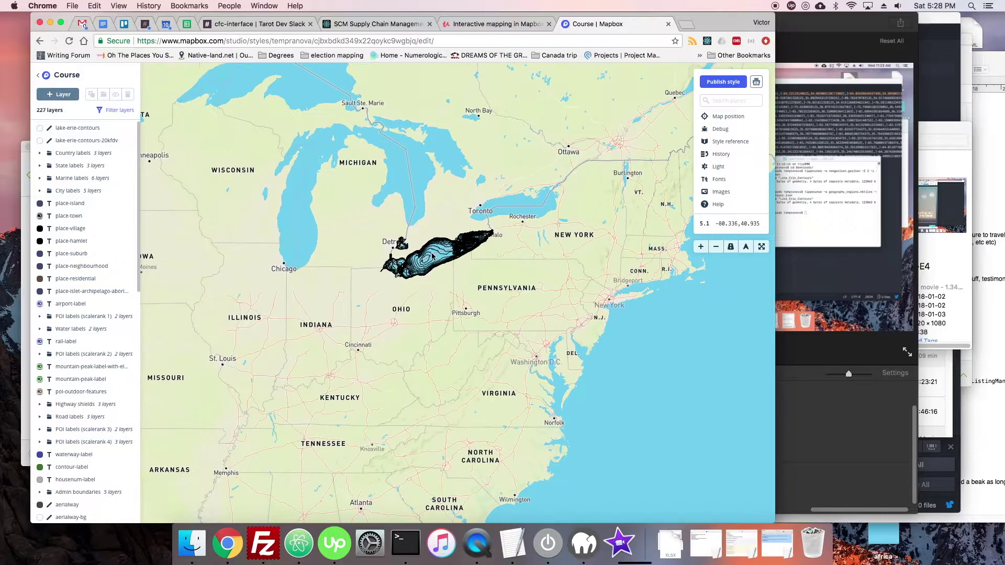
scroll(429, 253, up, 6)
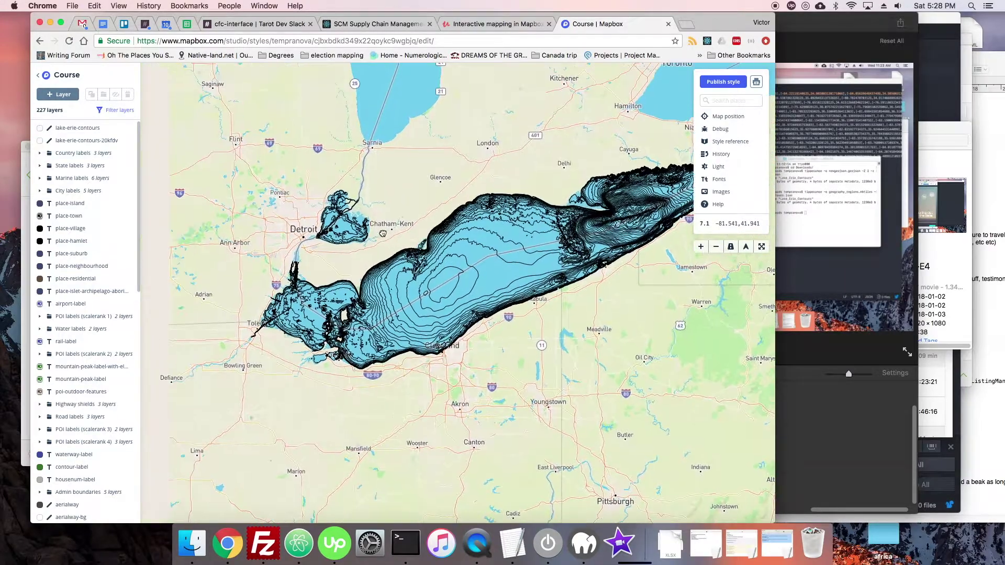
- Pan across the eastern basin toward Buffalo and the northern shore, then view all of Lake Erie at zoom 5.9
drag(431, 217, 166, 227)
drag(377, 167, 328, 175)
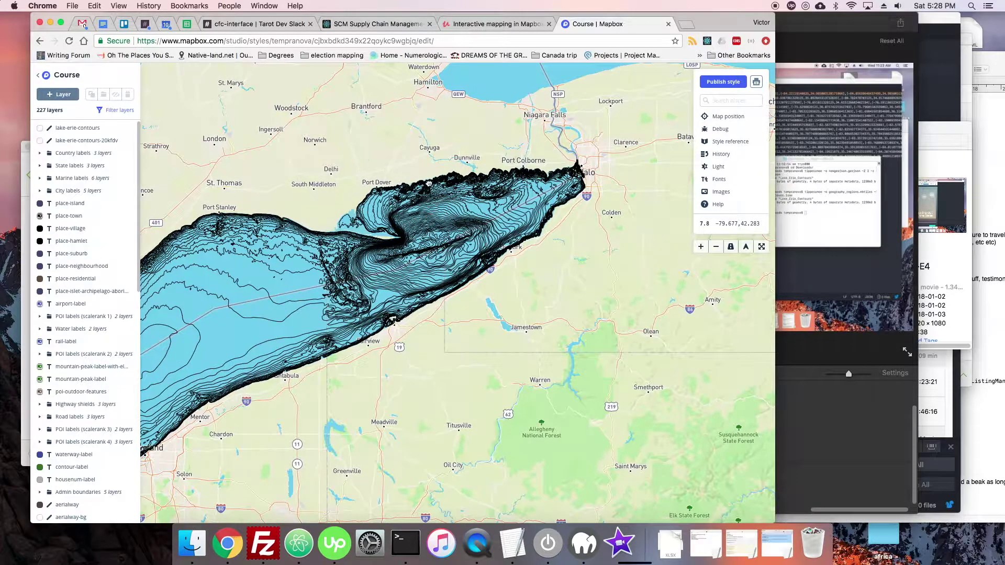
drag(429, 183, 466, 184)
drag(416, 142, 423, 193)
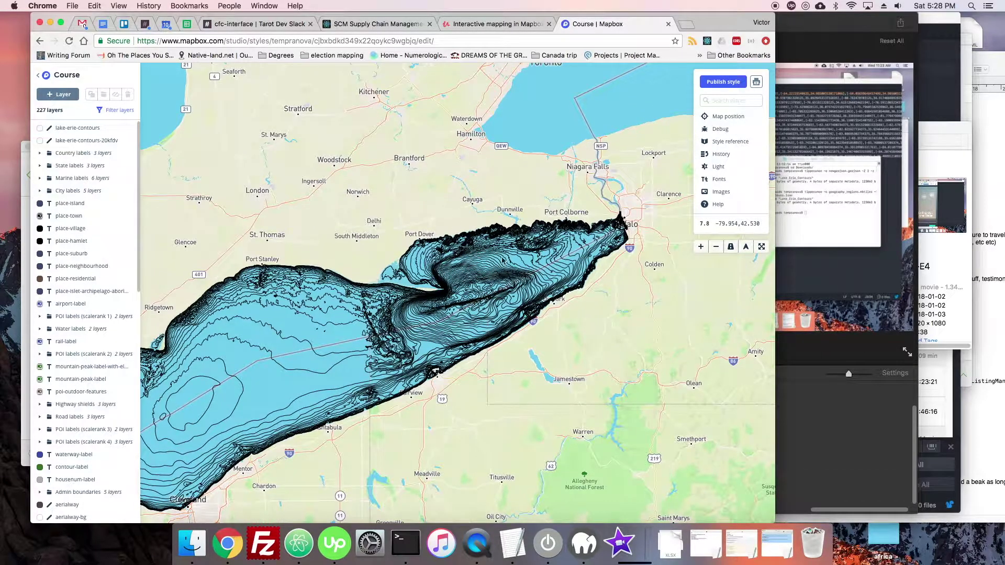
scroll(447, 302, up, 5)
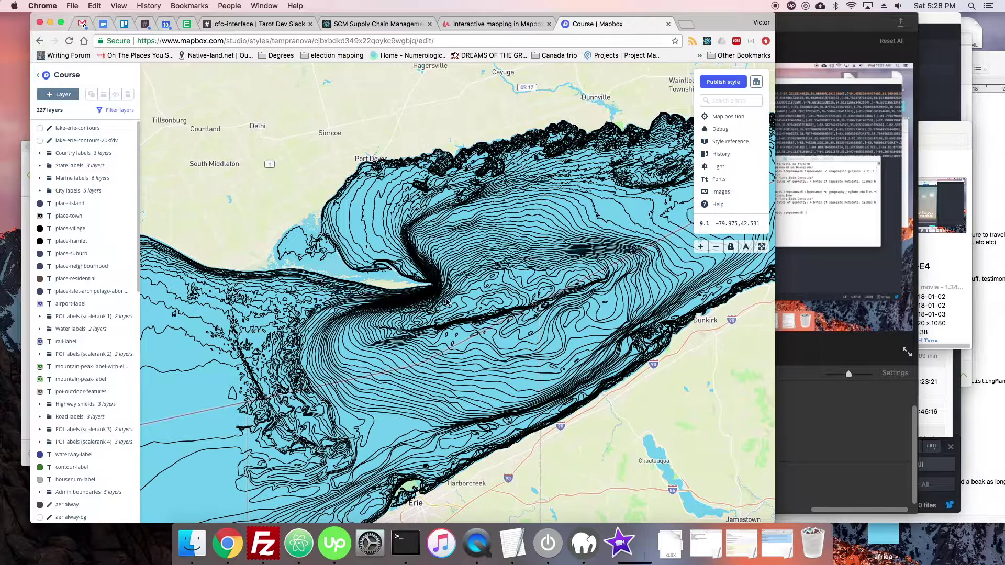
scroll(446, 303, down, 5)
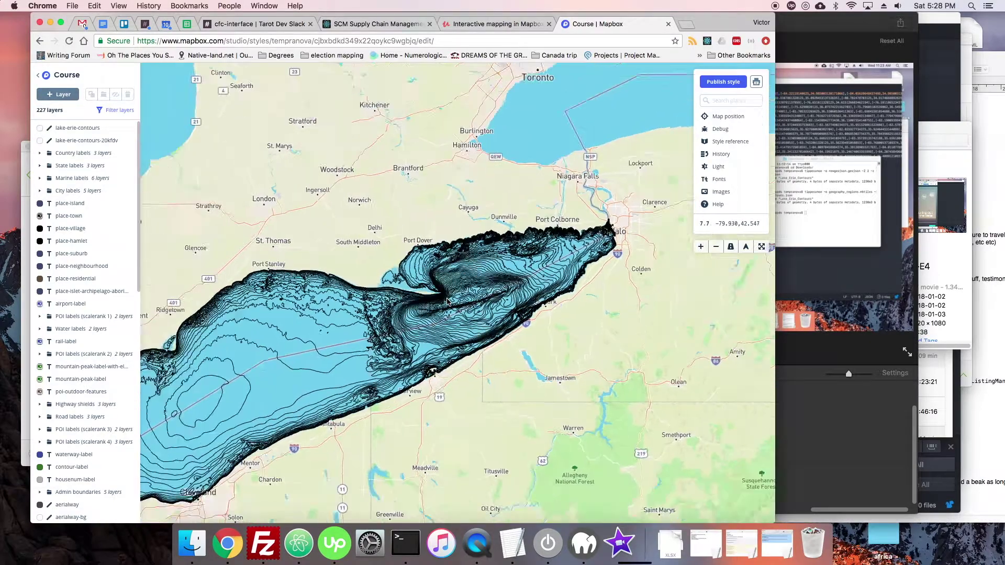
scroll(446, 302, down, 3)
drag(392, 264, 456, 270)
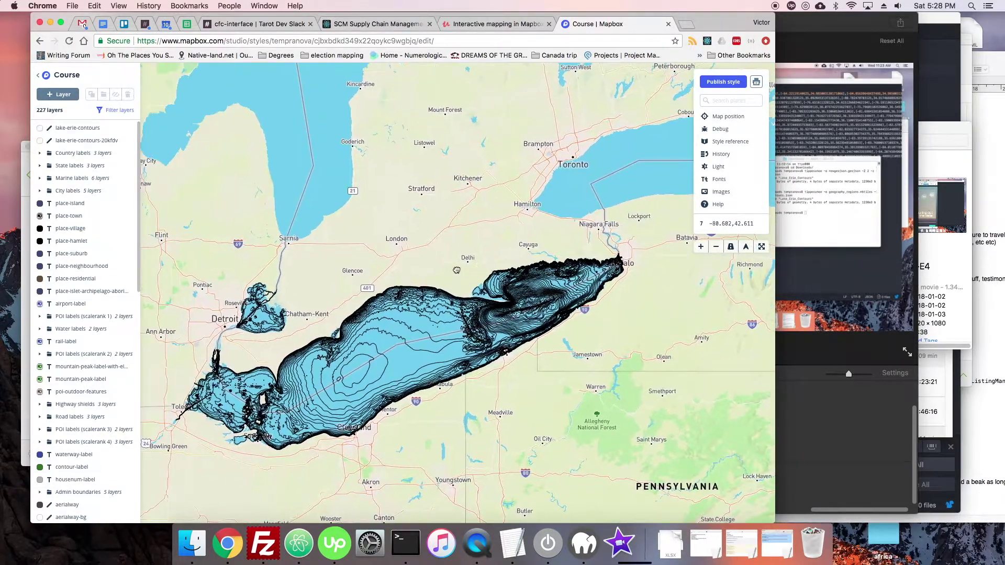
scroll(430, 287, down, 1)
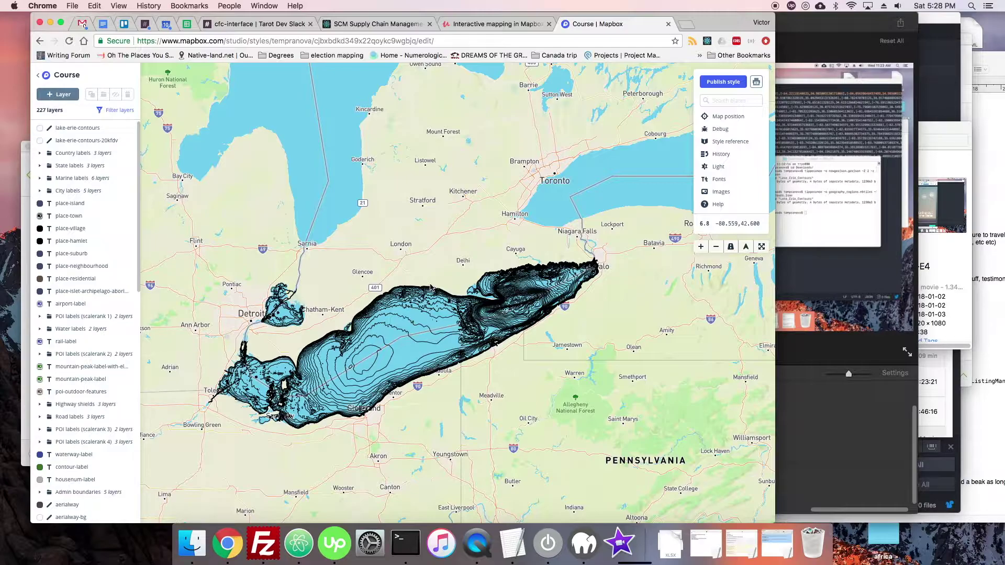
scroll(454, 301, down, 5)
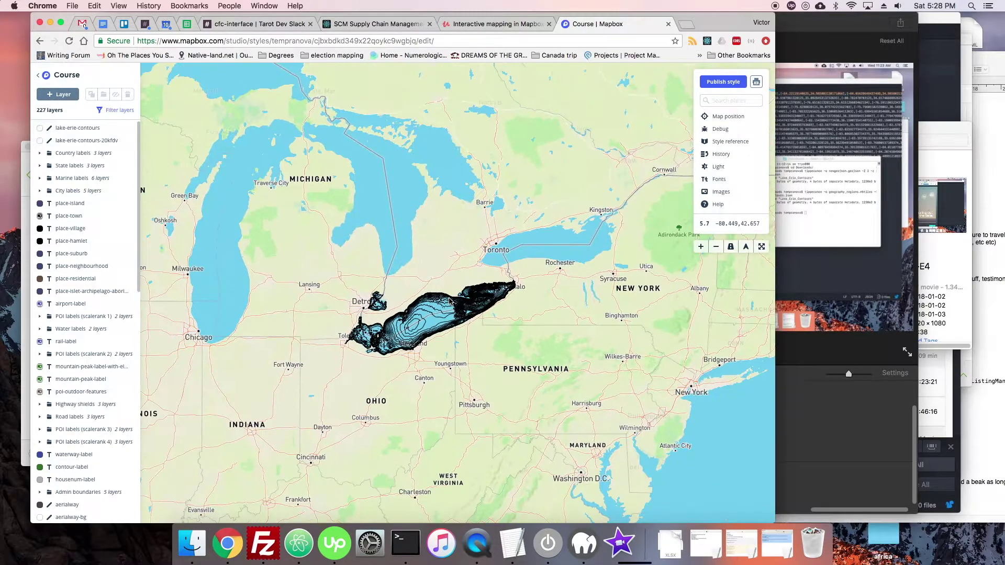
scroll(449, 301, up, 1)
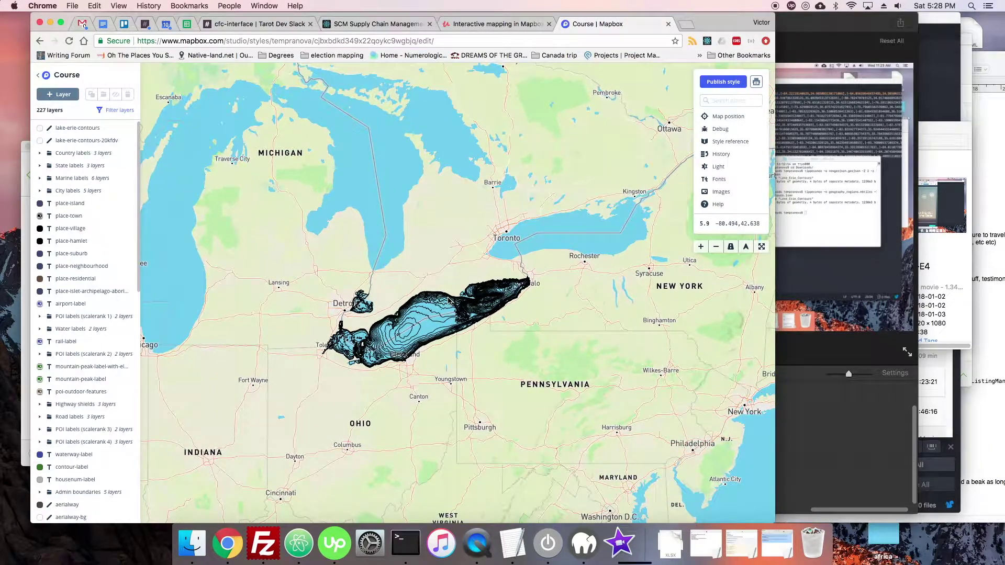